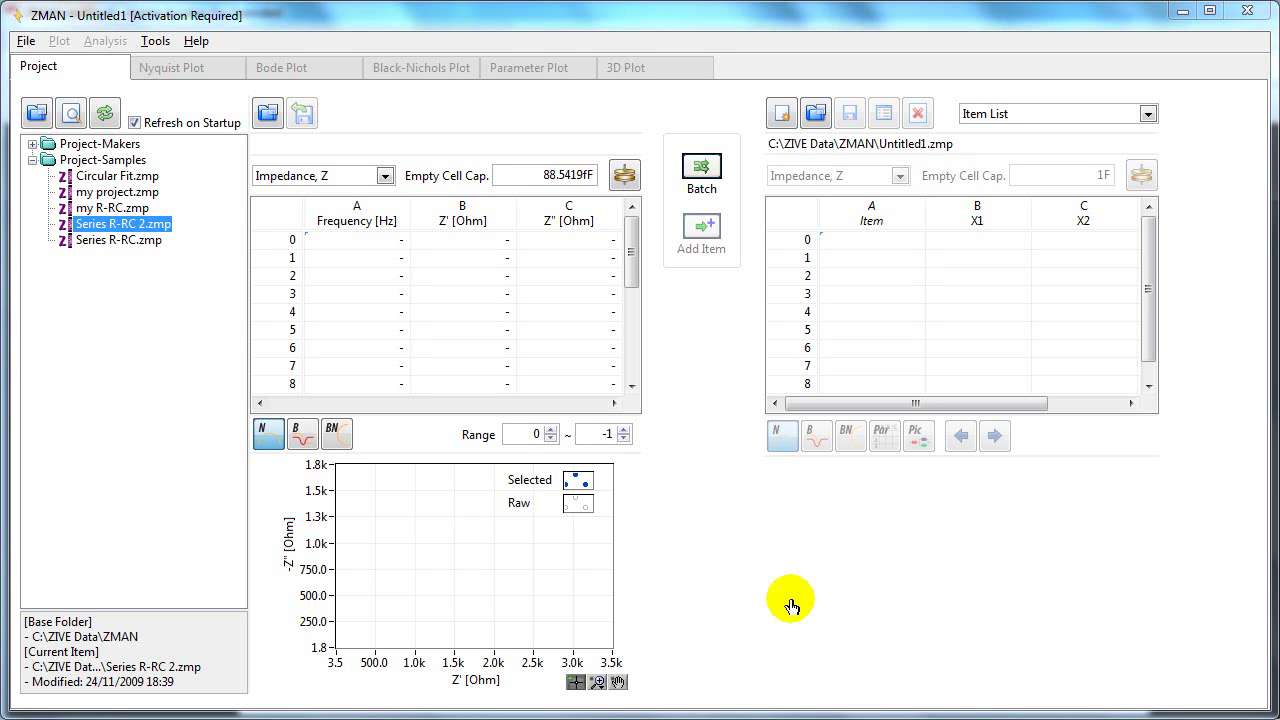
Step: Open the sample project Series R-RC 2.zmp and start the Modeling analysis
double_click(93, 228)
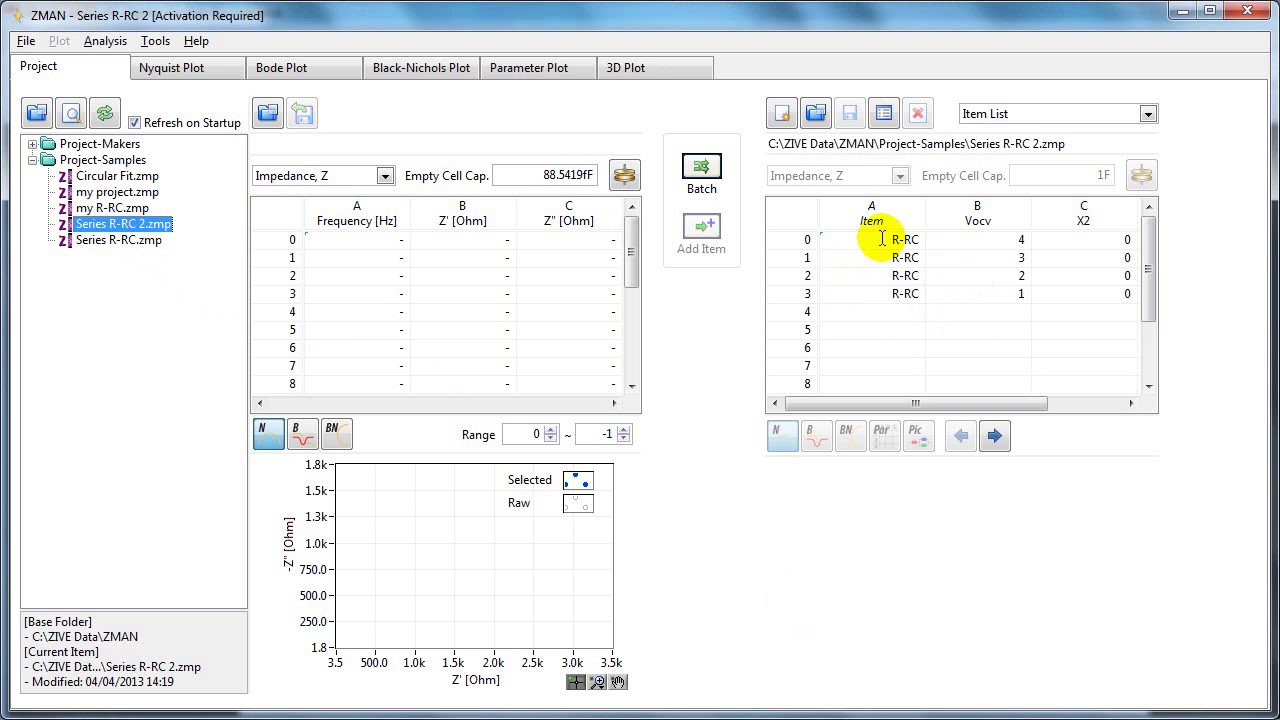
left_click(104, 42)
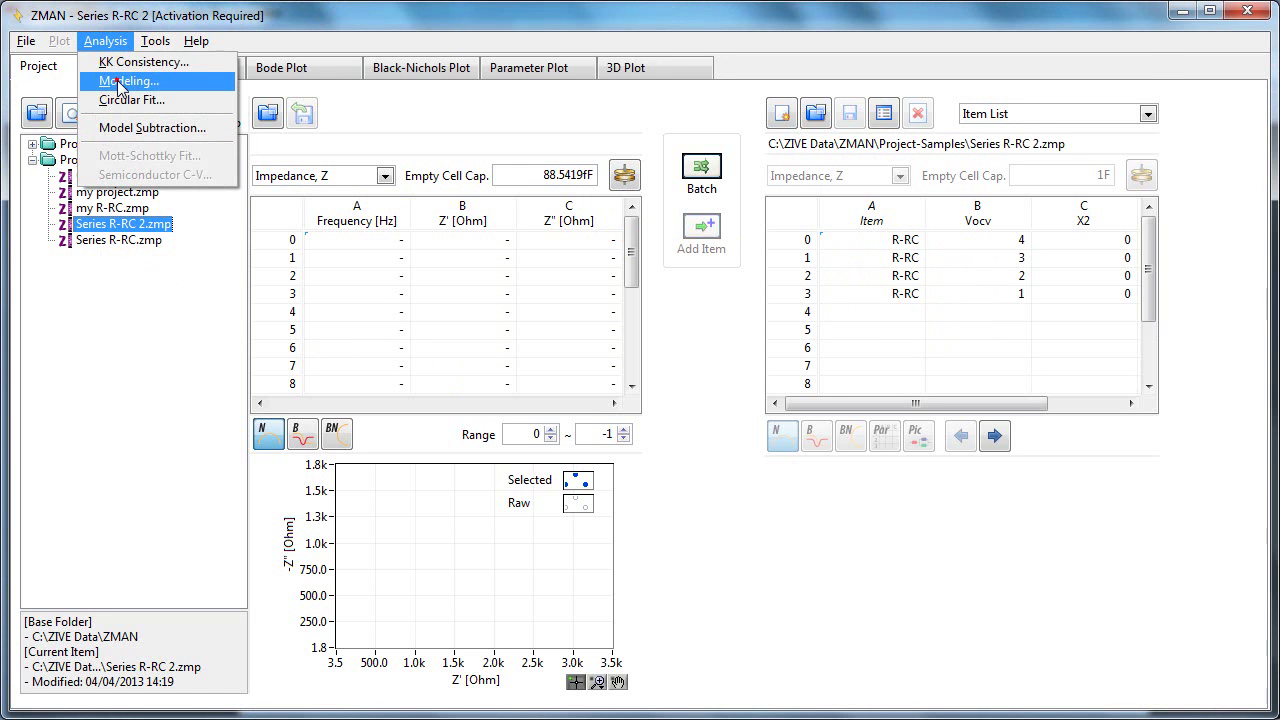
left_click(117, 80)
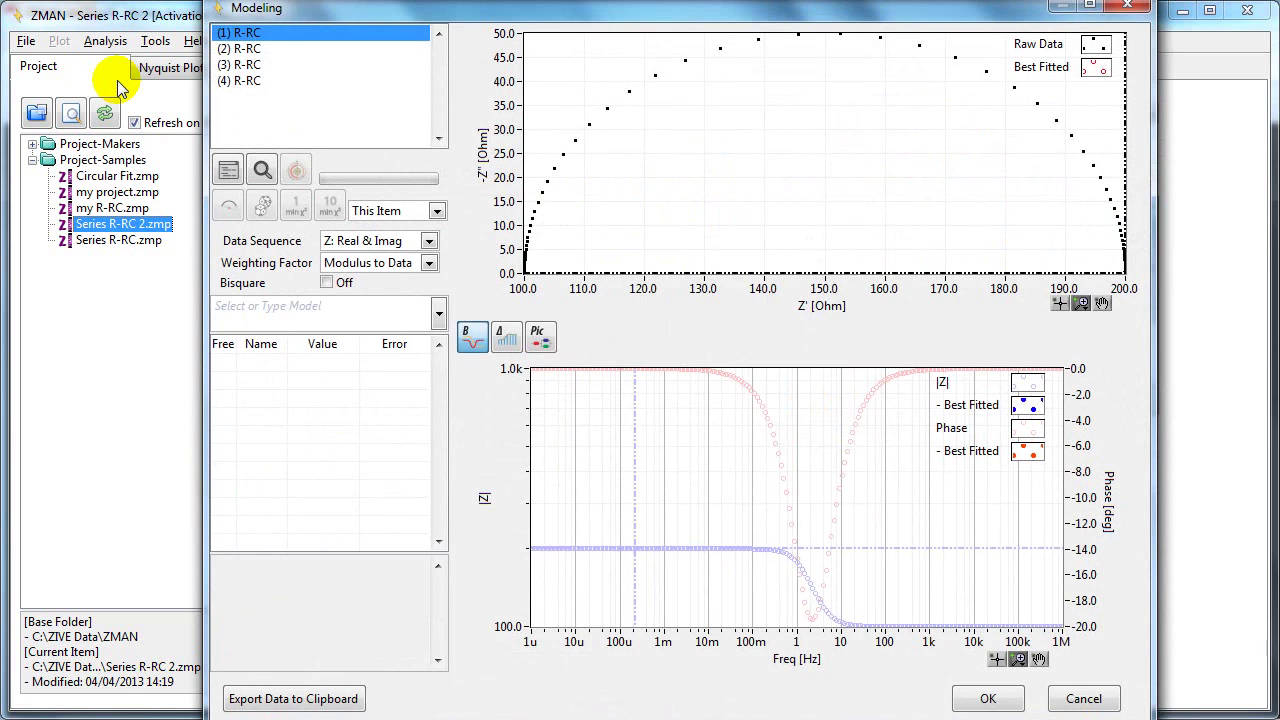
Step: Review the plots of the four R-RC items one after another, and return to the first item
left_click(252, 50)
left_click(250, 64)
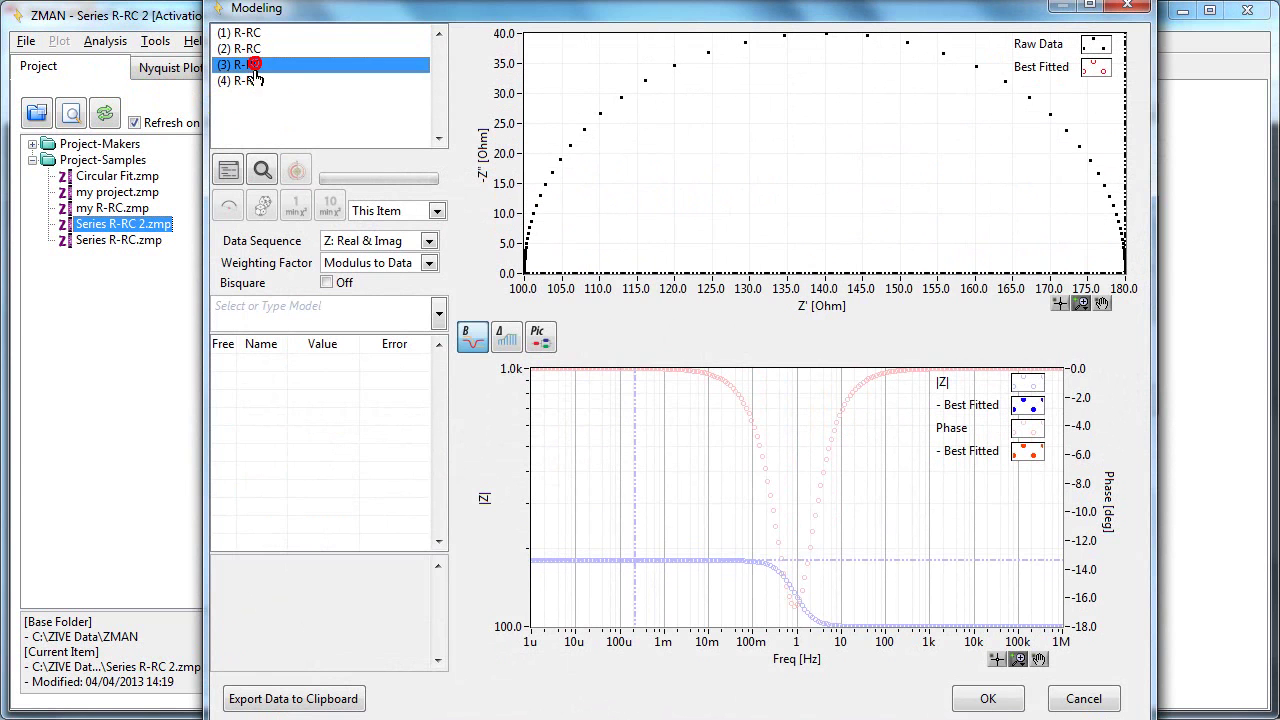
left_click(252, 80)
left_click(245, 32)
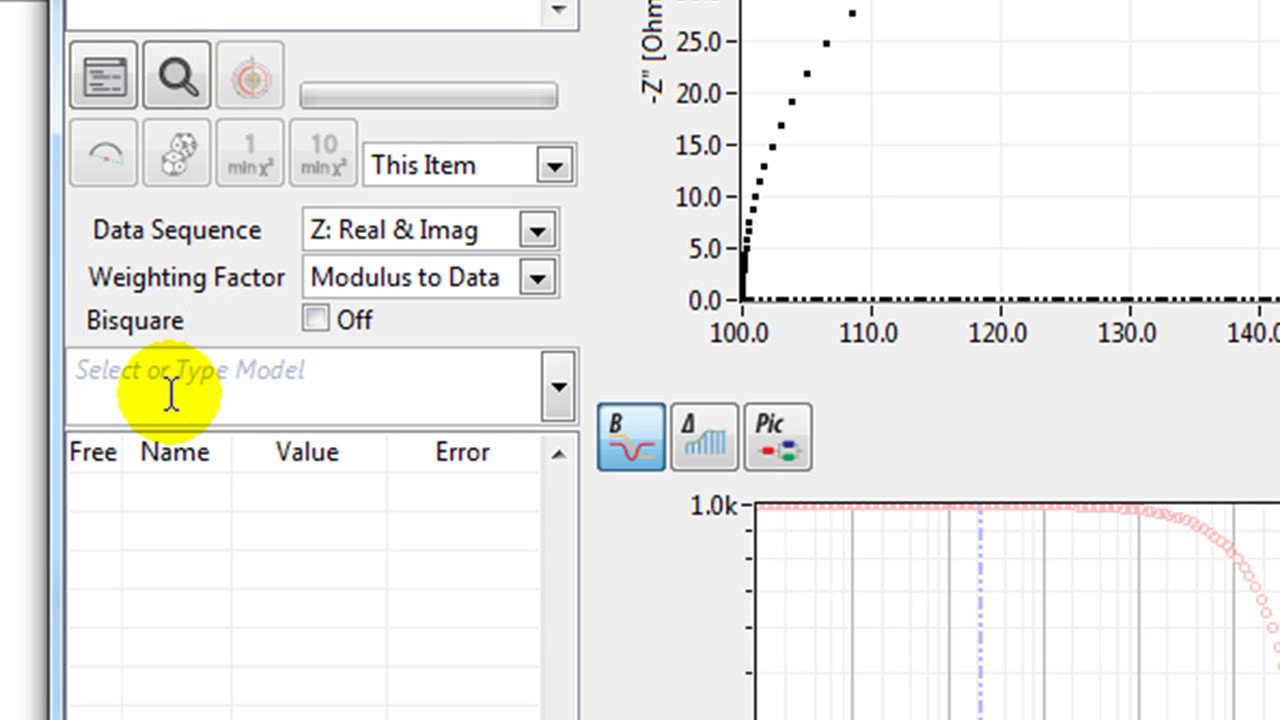
Step: Try entering R-RC by hand as the model, and clear the entry
left_click(172, 393)
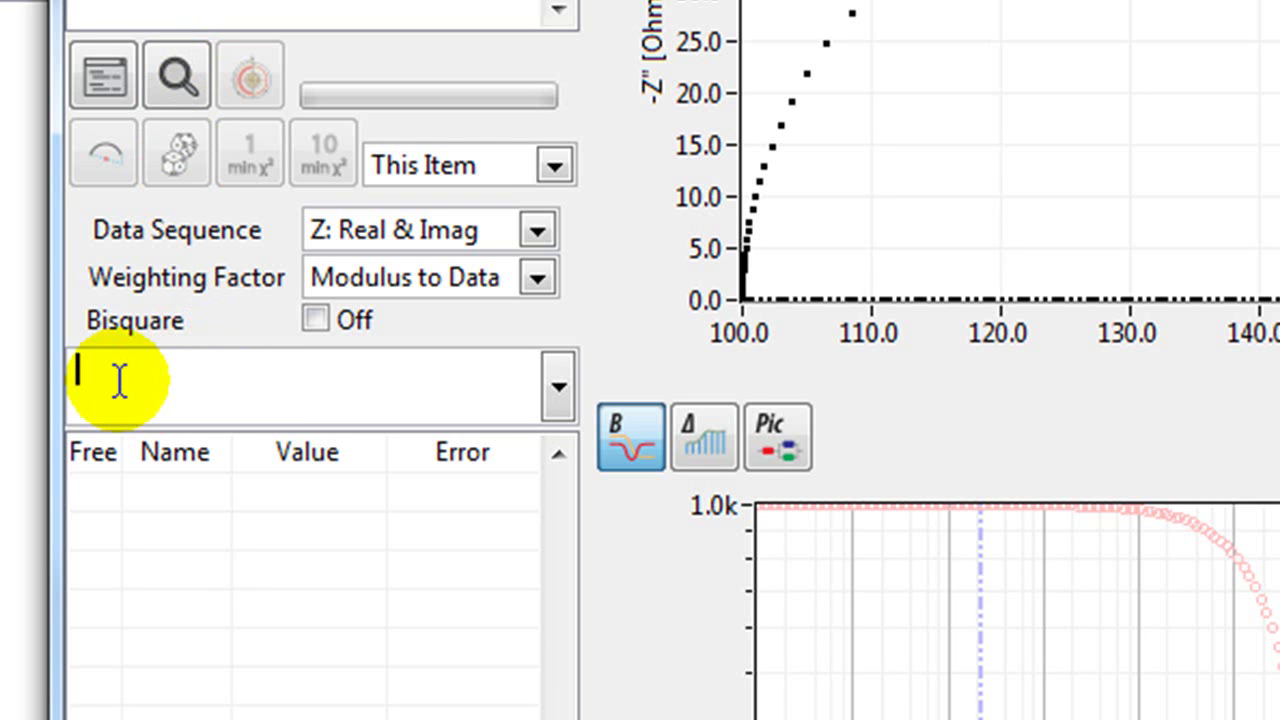
type("R-RC")
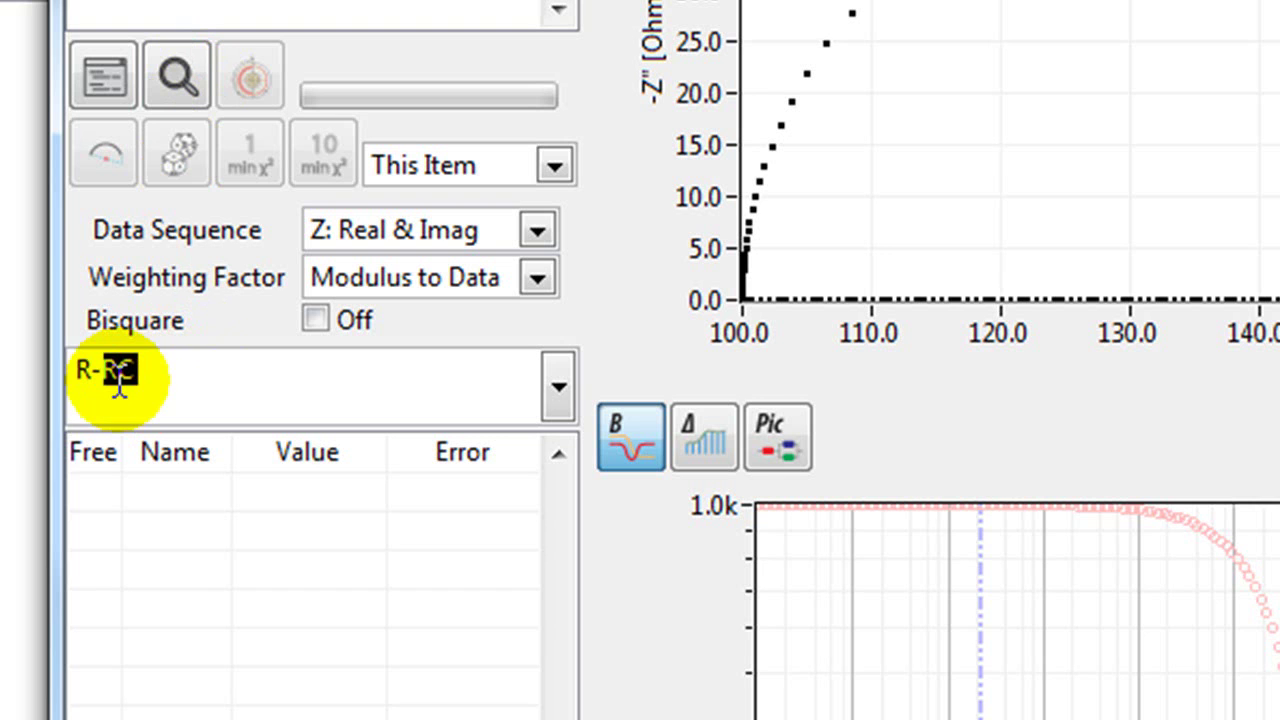
left_click(195, 360)
key("BackSpace")
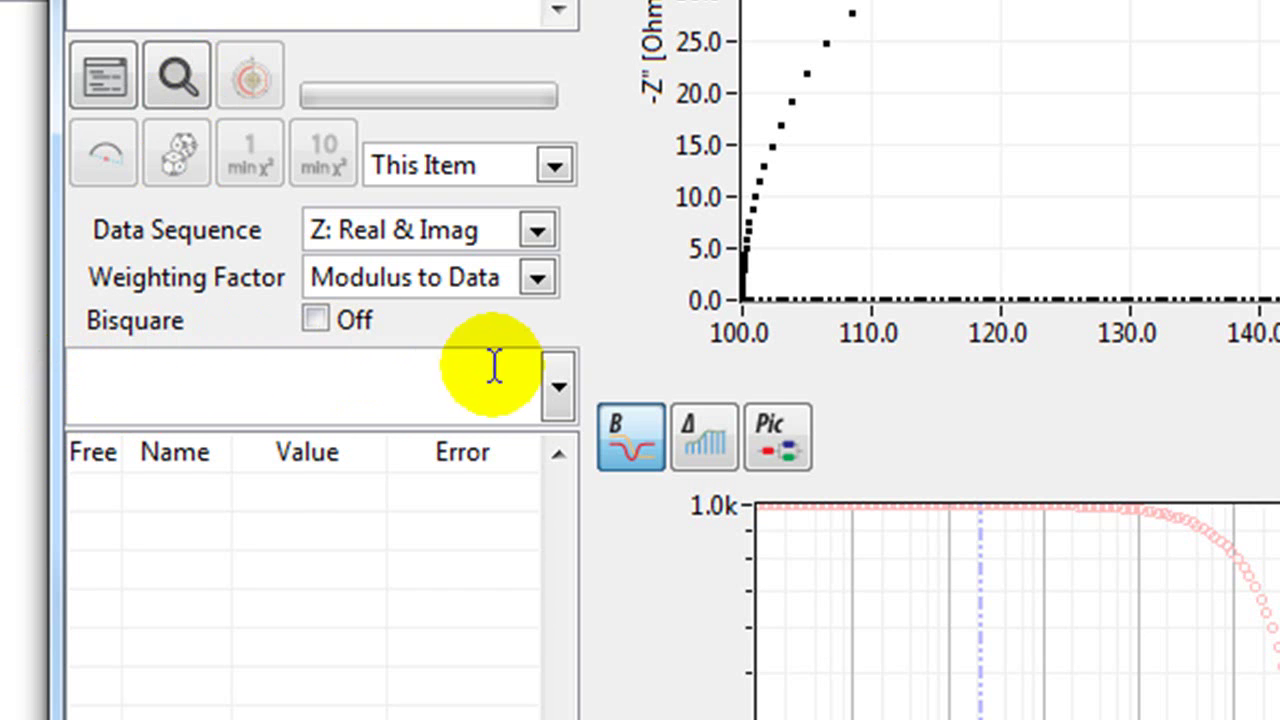
Step: Browse the list of available model elements and close it without choosing one
left_click(560, 400)
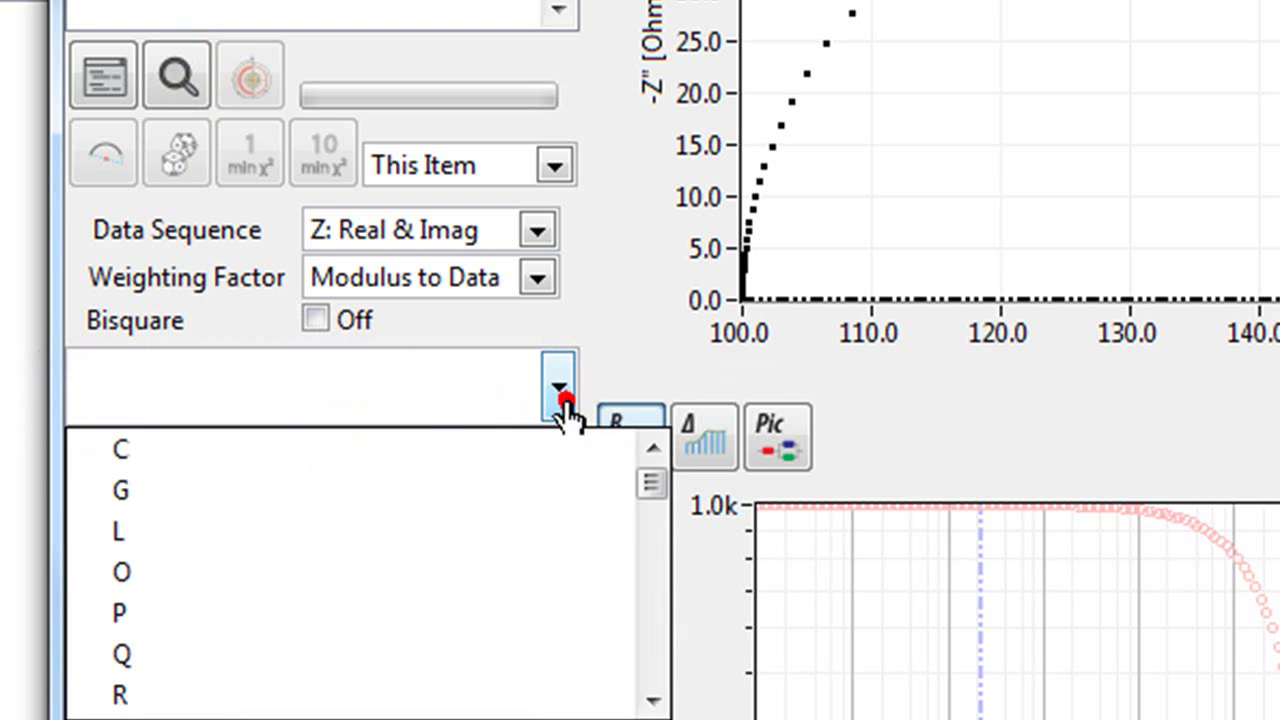
left_click(658, 500)
left_click_drag(662, 525, 664, 615)
left_click(626, 306)
Step: Open the model library and look through the elements in the BASIC category
left_click(108, 86)
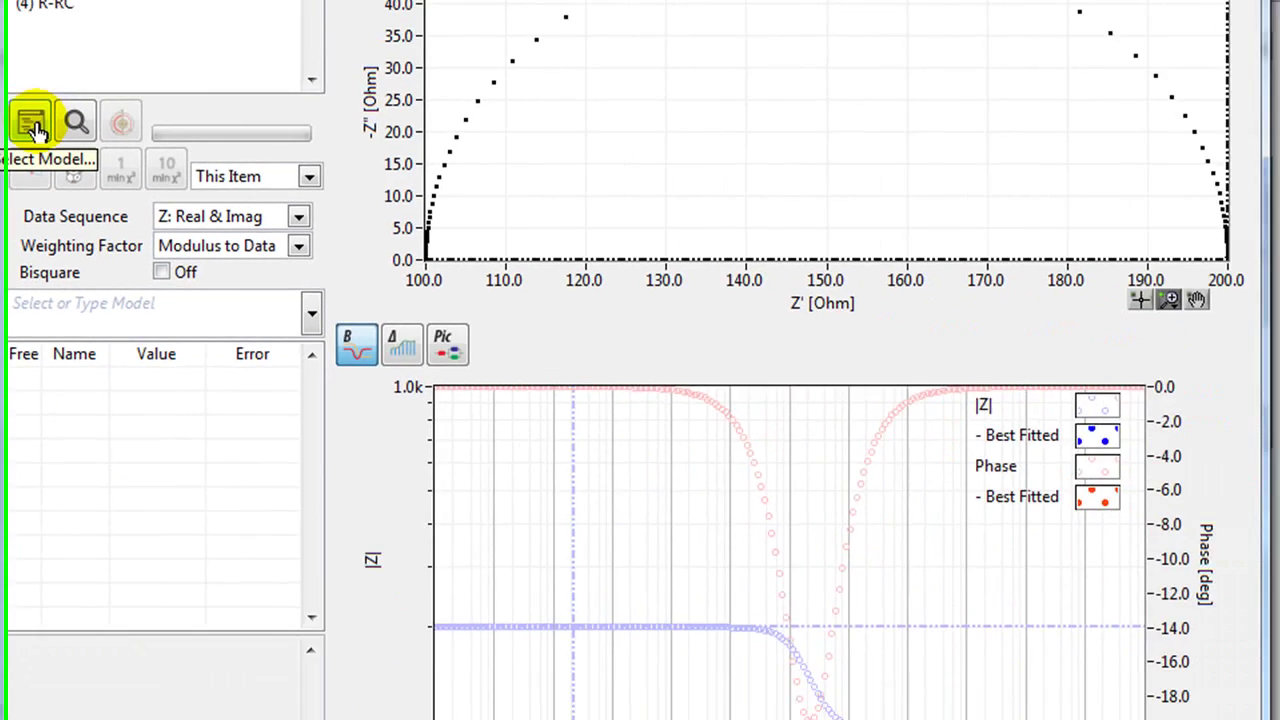
left_click(112, 88)
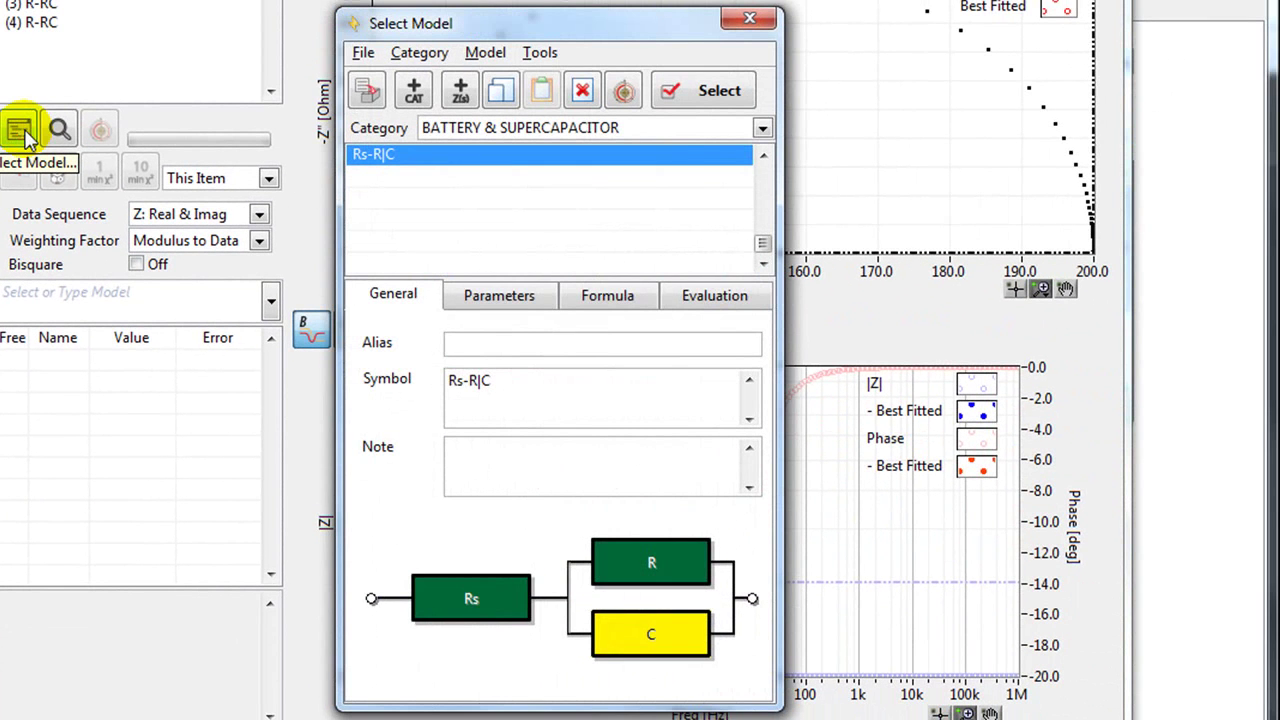
left_click(762, 129)
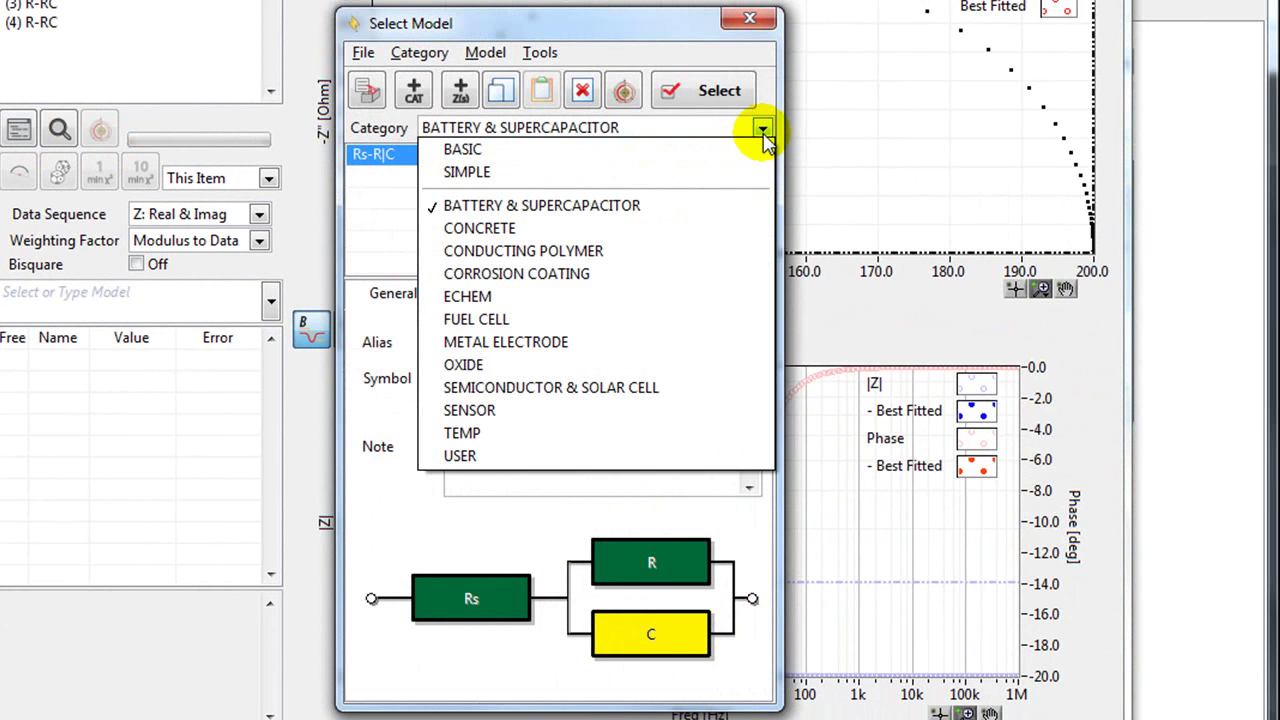
left_click(634, 155)
left_click_drag(766, 177, 764, 223)
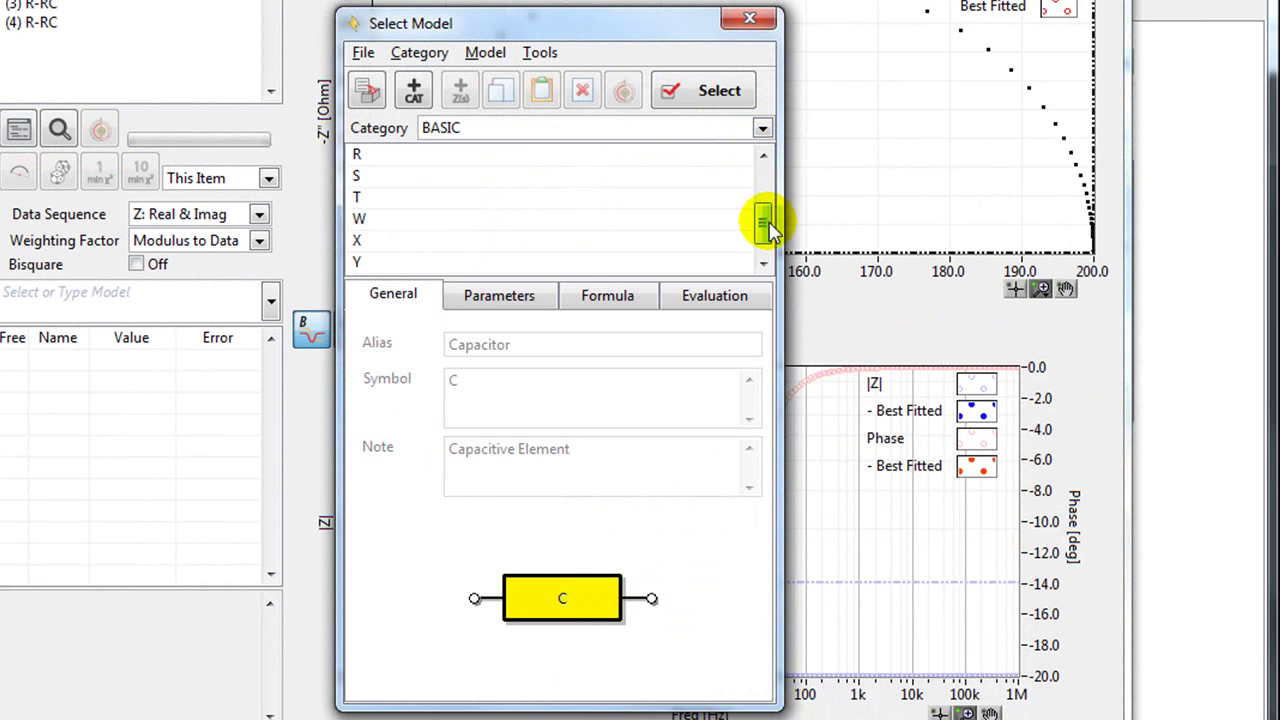
Step: Apply the Rs-R|C model from the BATTERY & SUPERCAPACITOR category to the first R-RC item
left_click(762, 127)
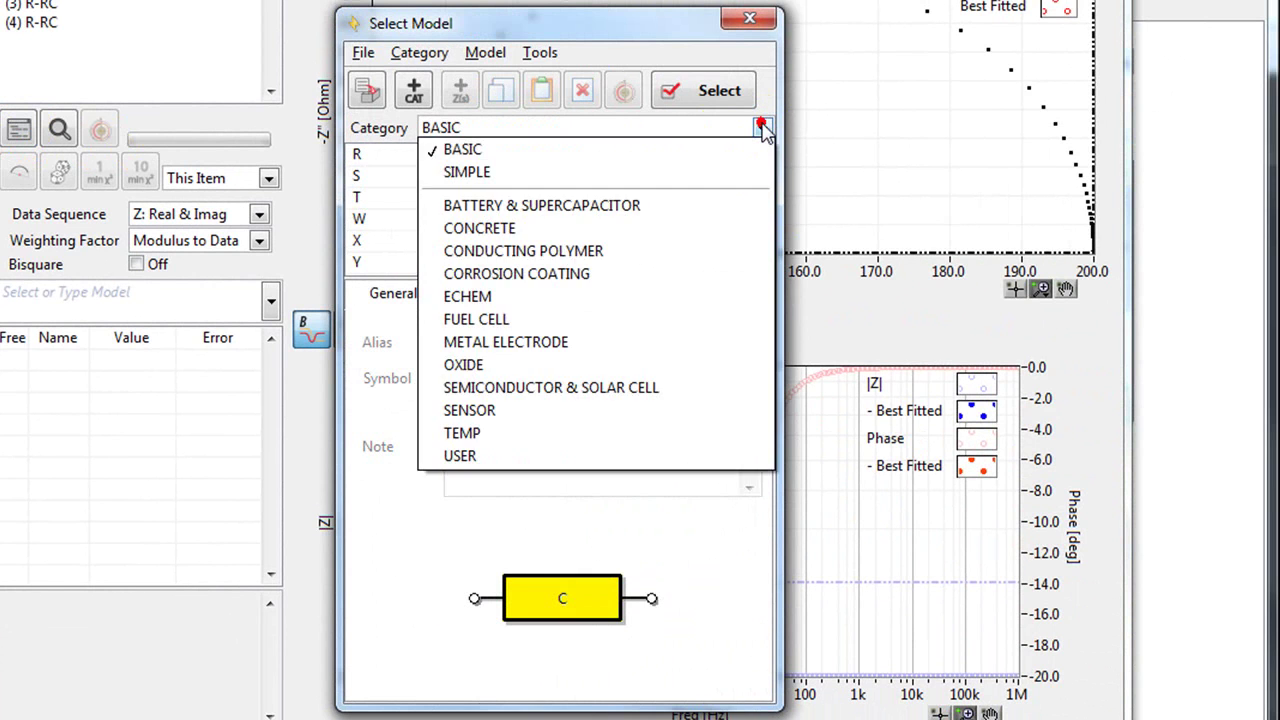
left_click(655, 212)
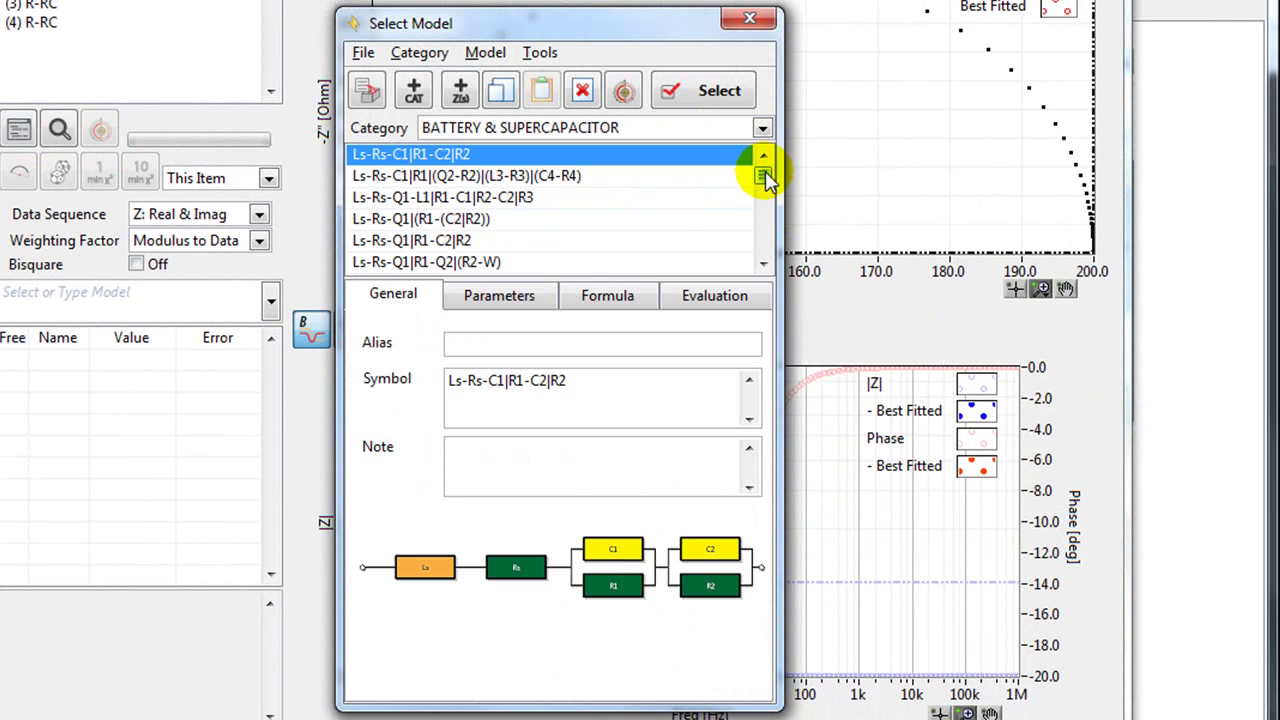
left_click_drag(766, 177, 766, 214)
left_click(651, 198)
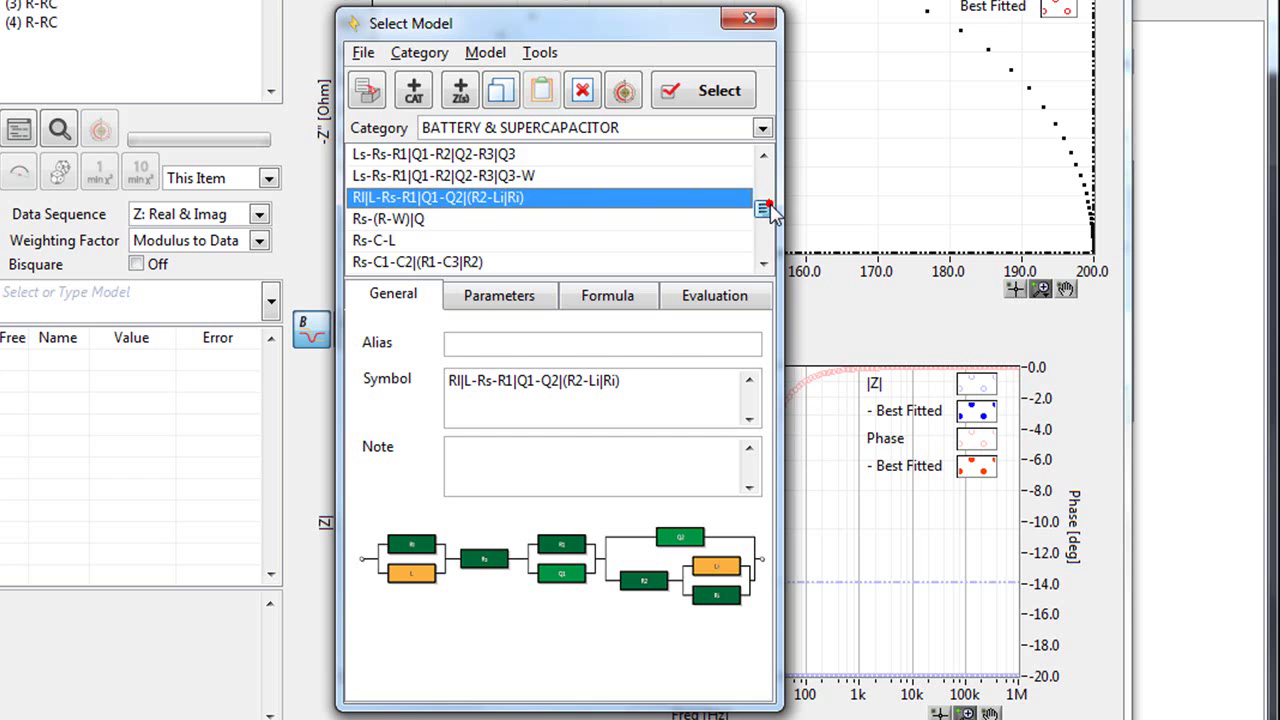
left_click_drag(768, 208, 764, 245)
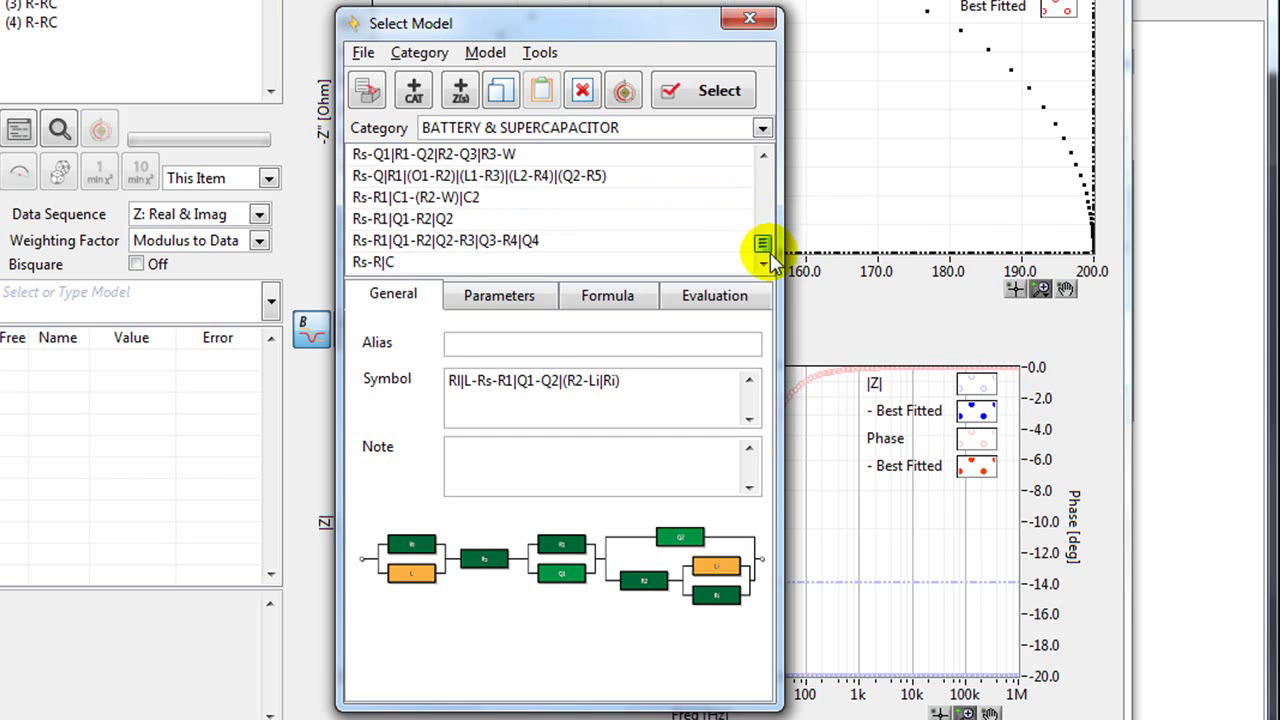
left_click(383, 263)
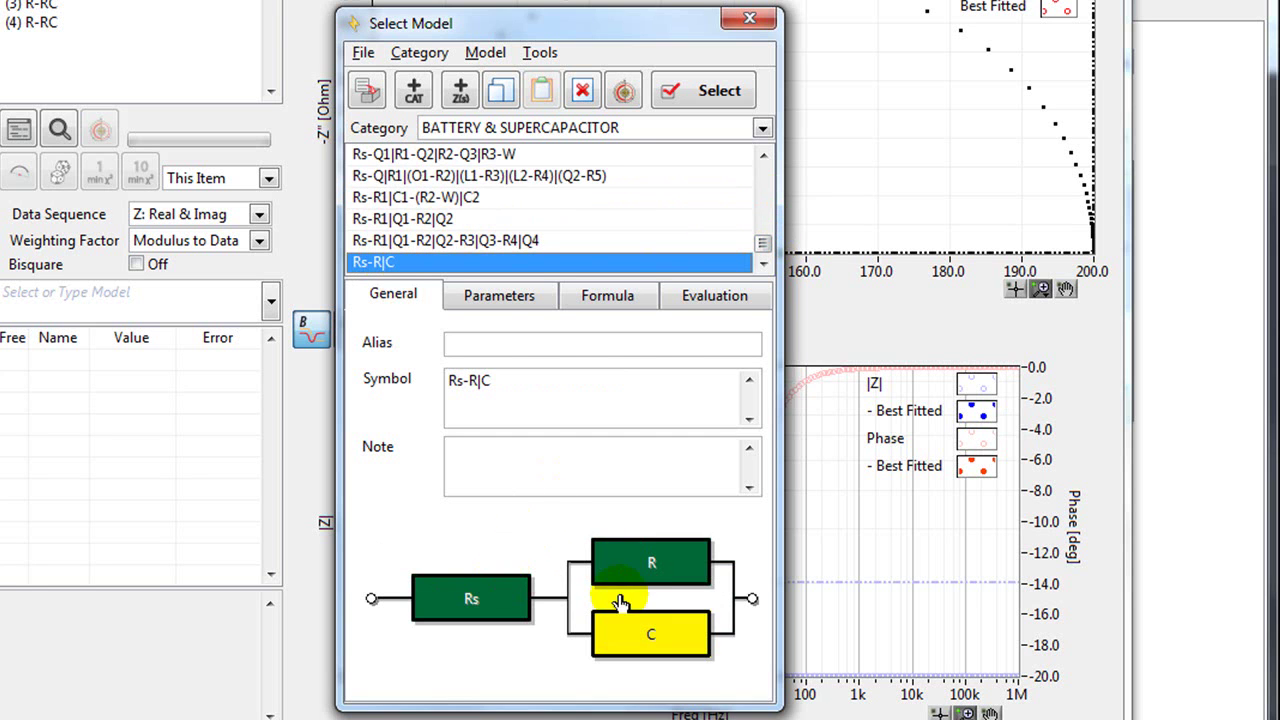
left_click(673, 93)
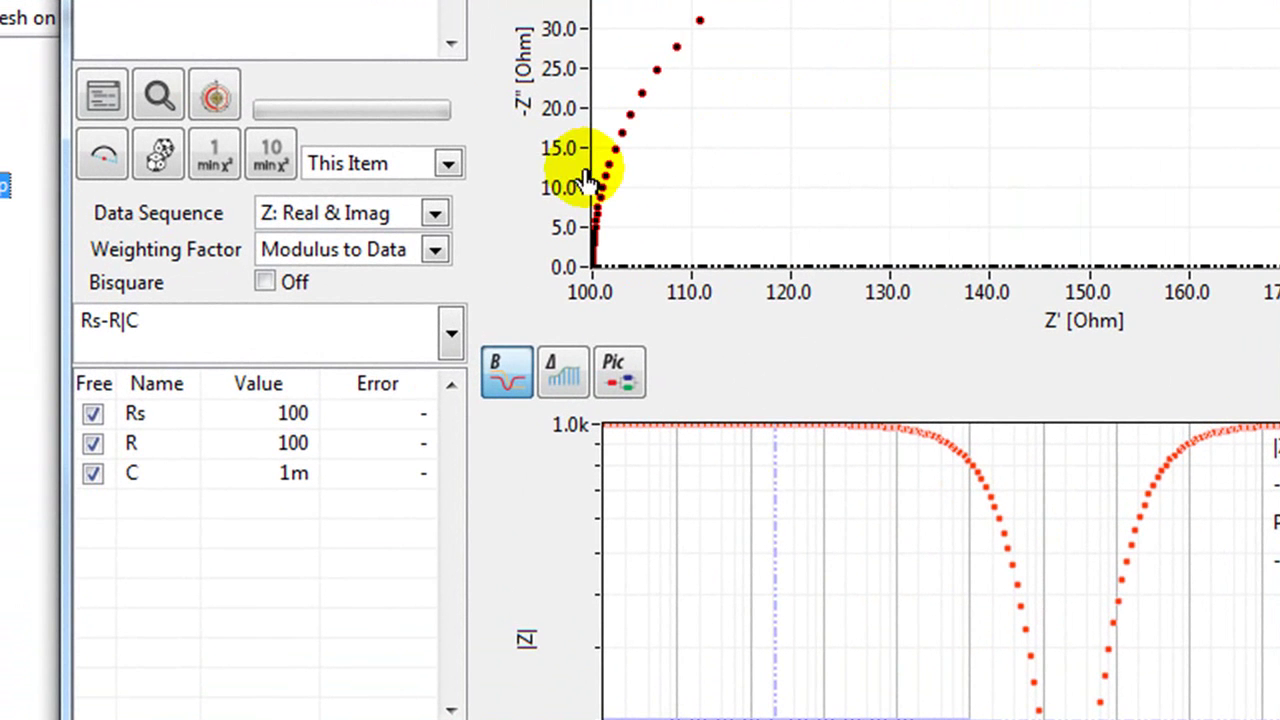
Step: Examine the data sequence and weighting factor options, and switch Bisquare on and back off
left_click(437, 218)
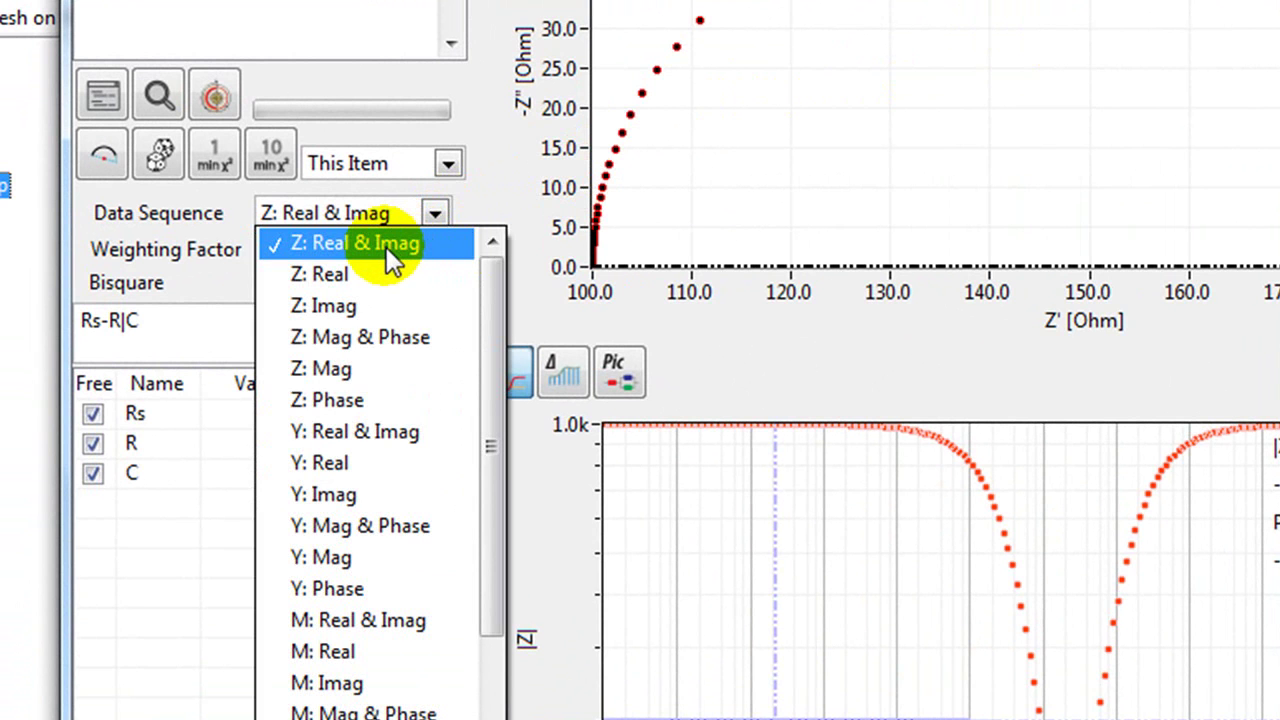
left_click(512, 188)
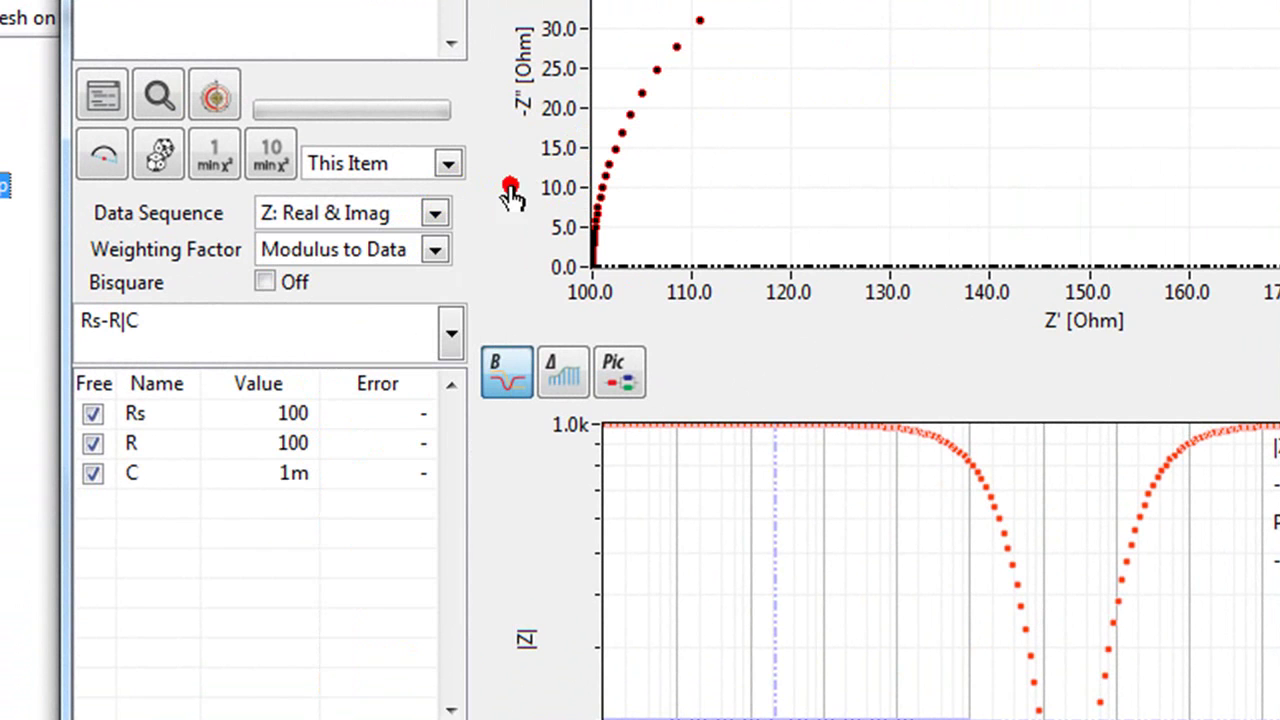
left_click(430, 258)
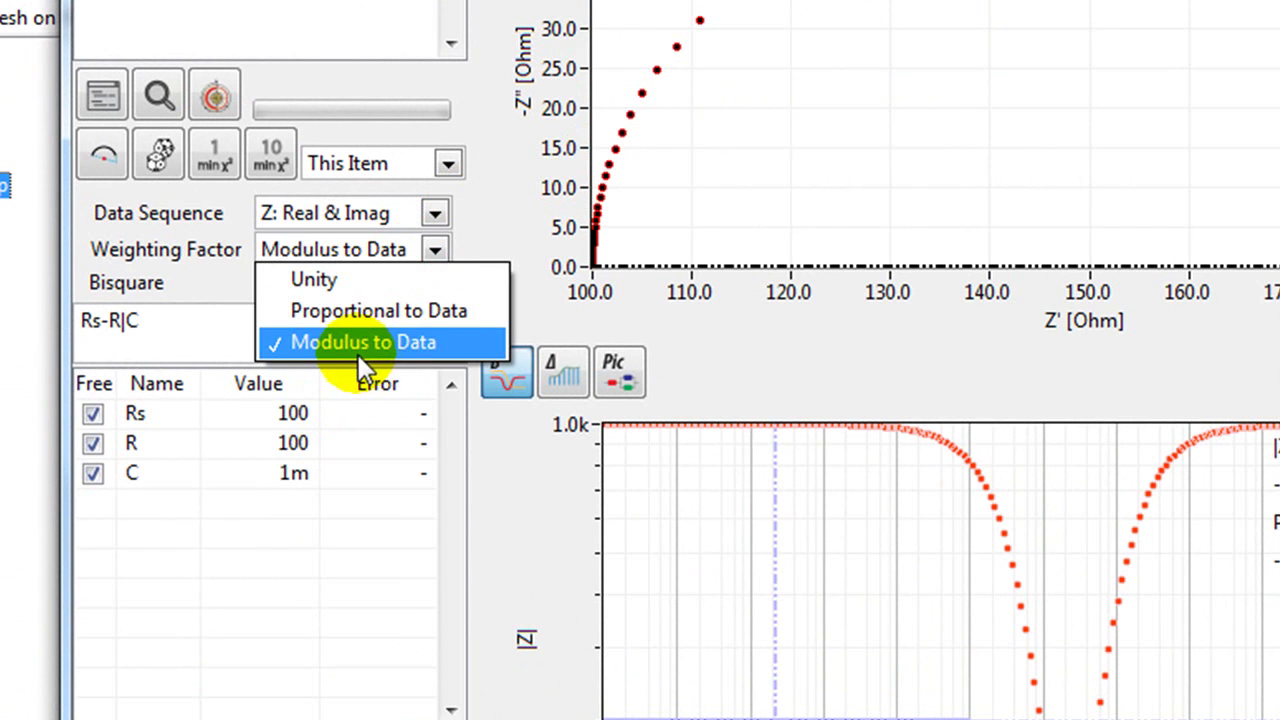
left_click(492, 213)
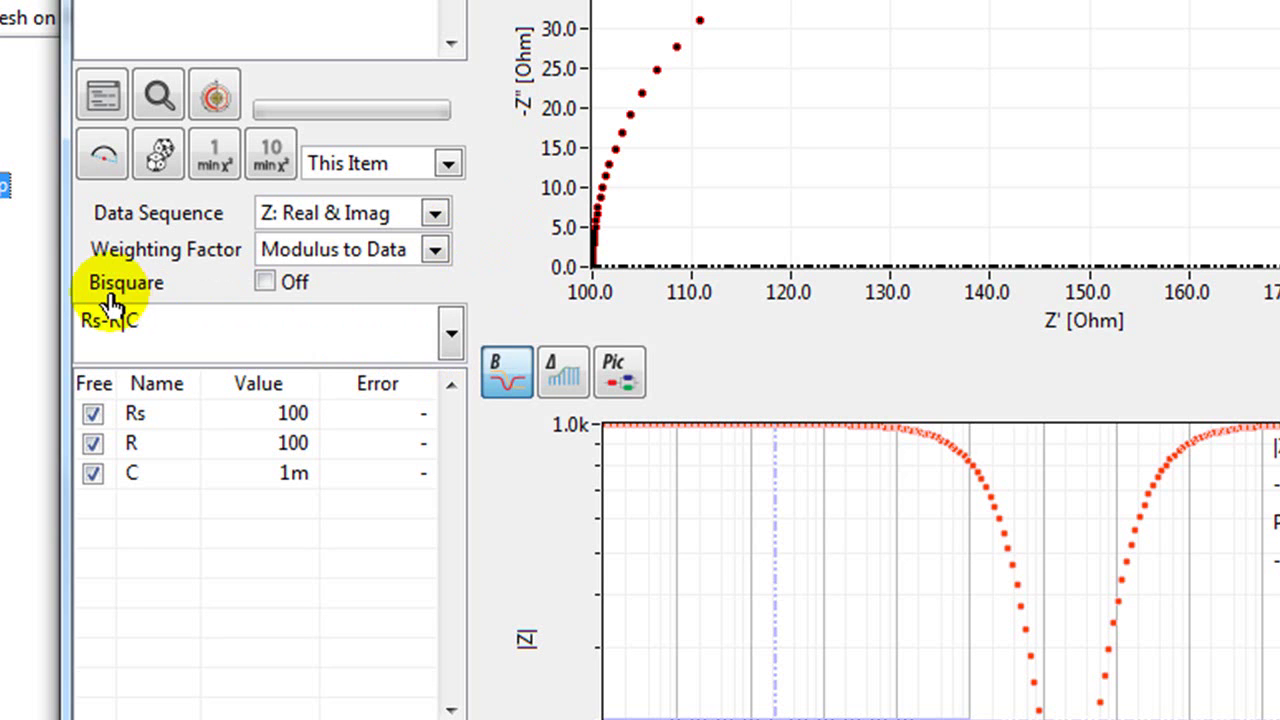
left_click(265, 290)
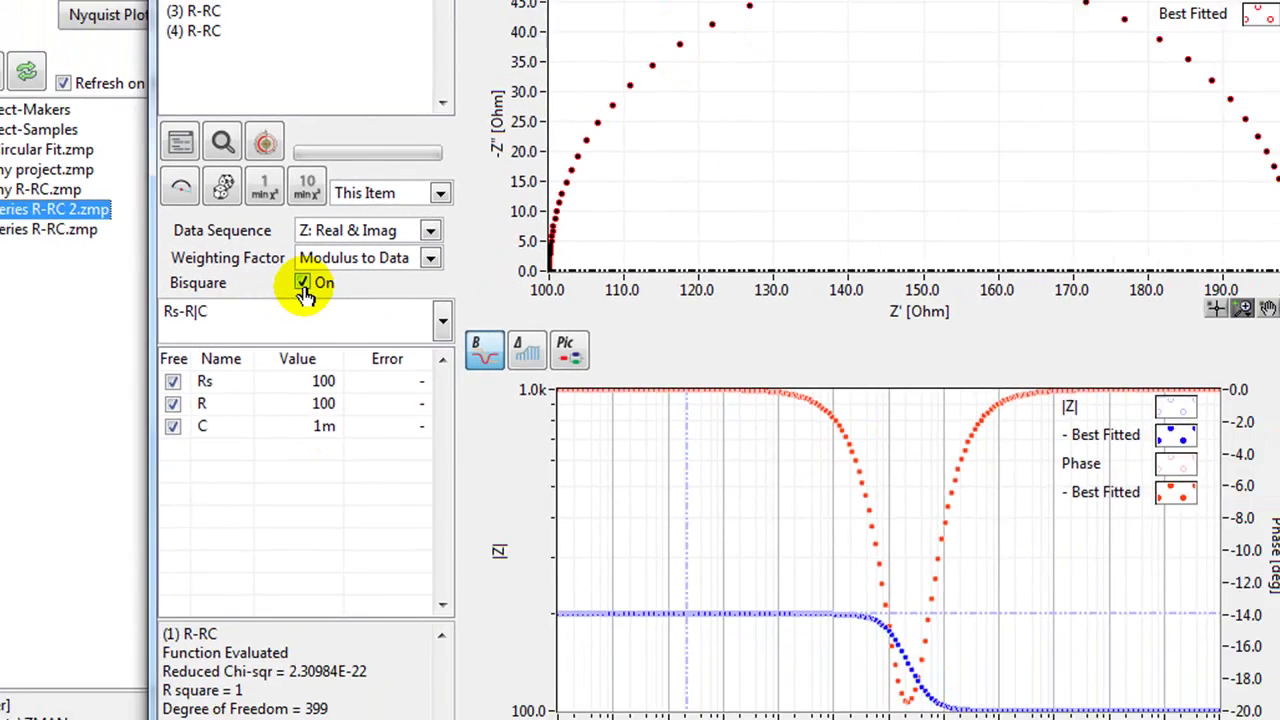
left_click(267, 286)
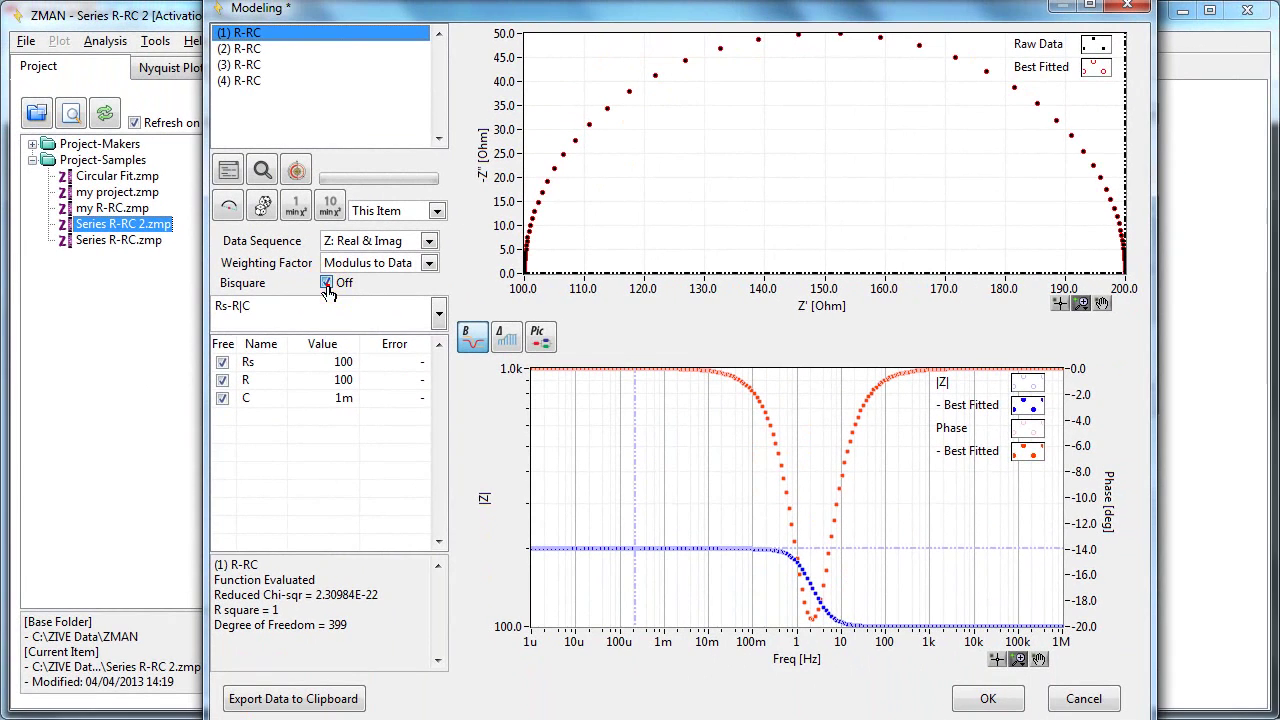
Step: Fit the Rs-R|C model with a one-round and a ten-round minimization, and display the residual plot
left_click(296, 216)
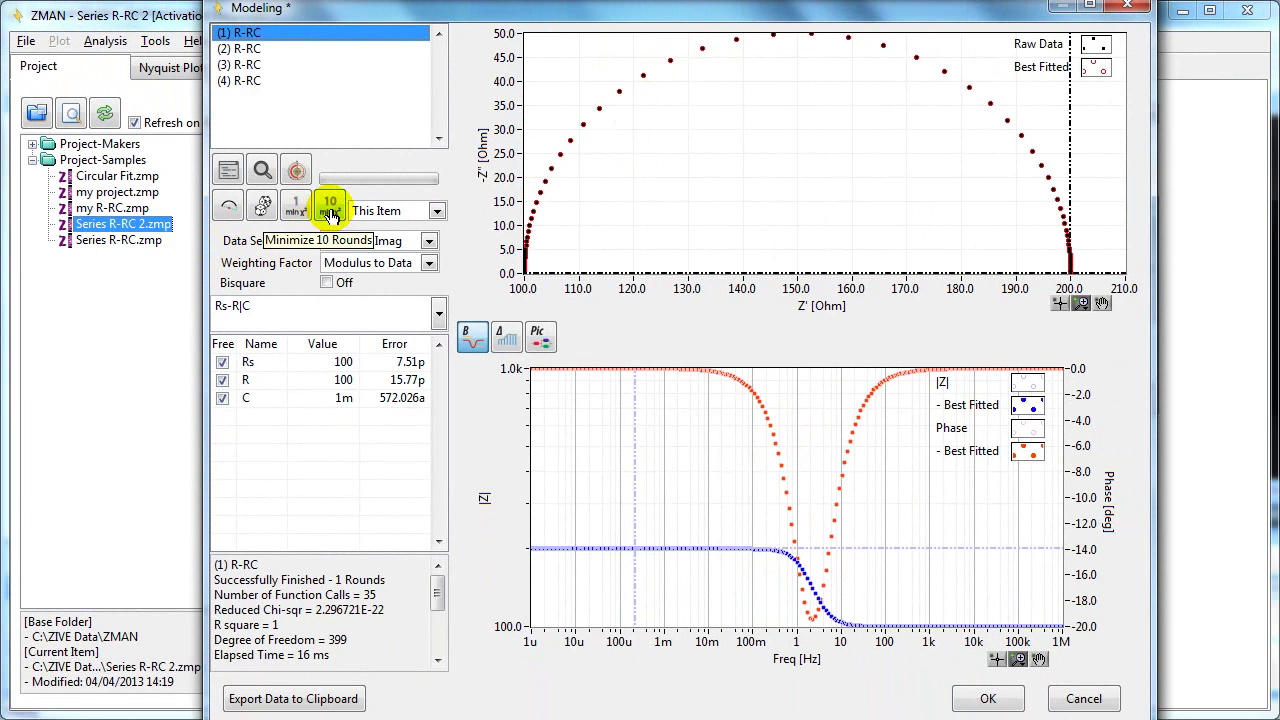
left_click(330, 207)
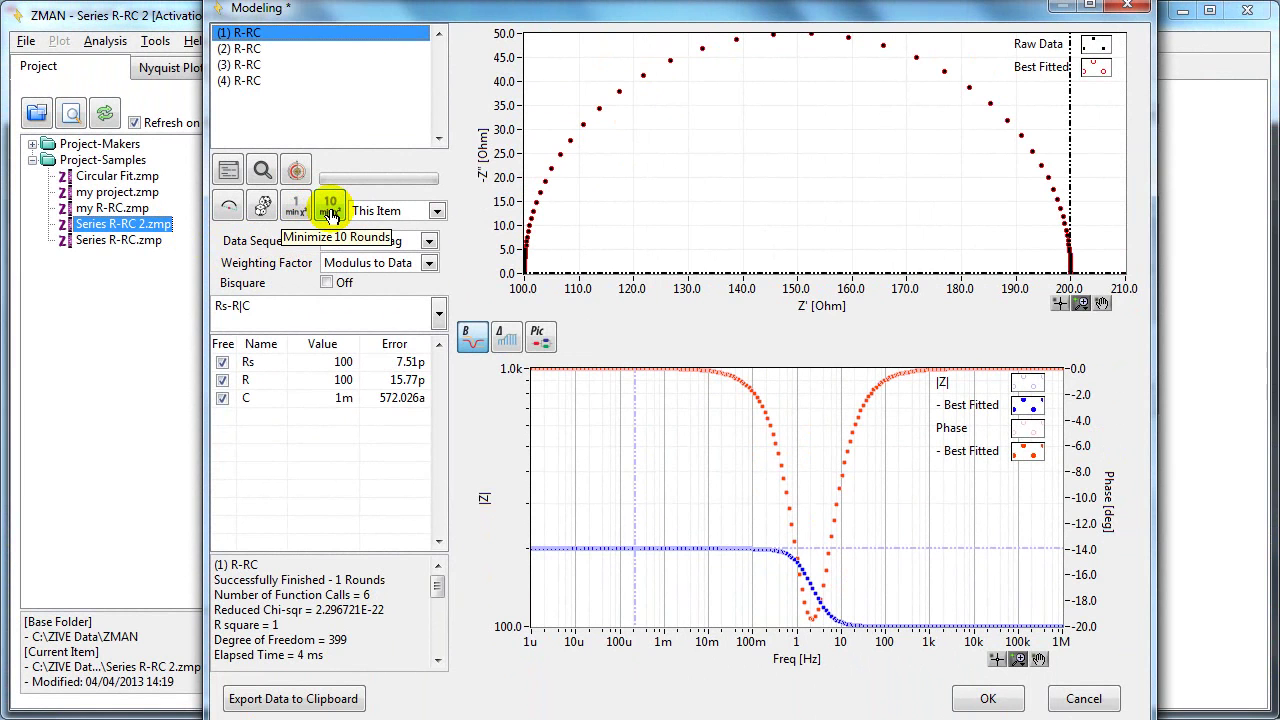
left_click(508, 340)
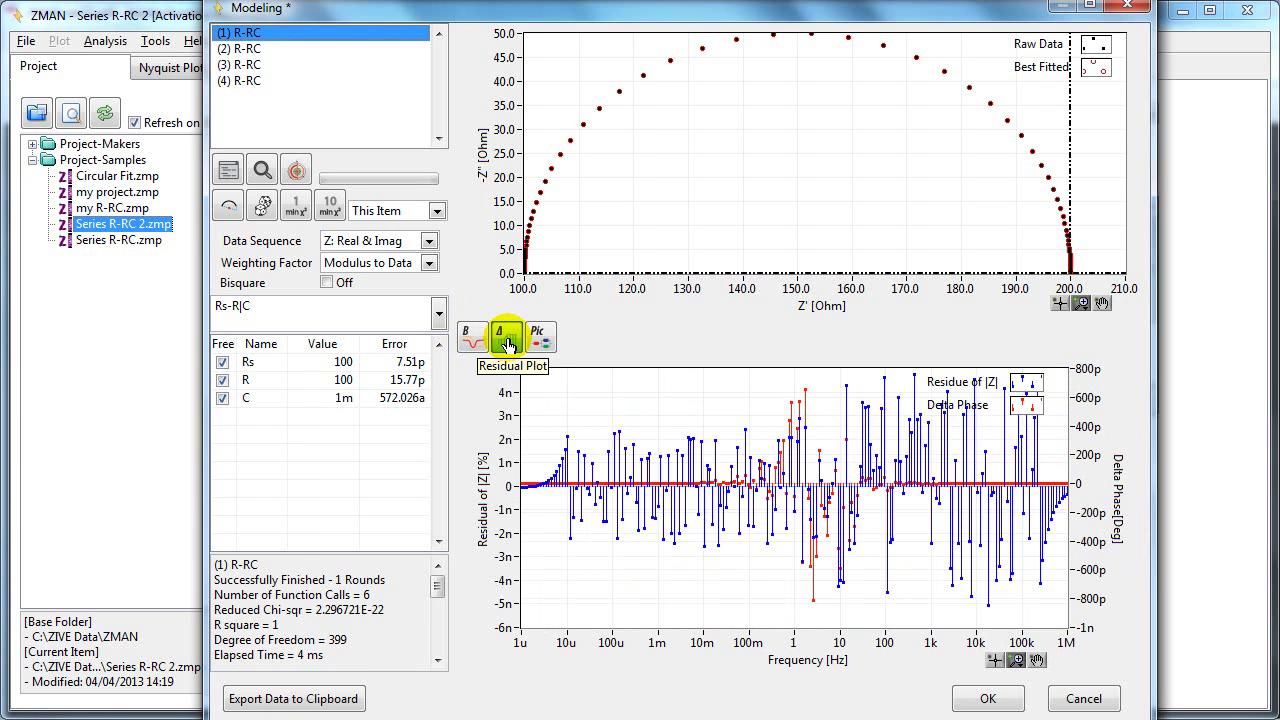
Step: Toggle the Rs parameter from free to fixed, and make all parameters free again
left_click(222, 364)
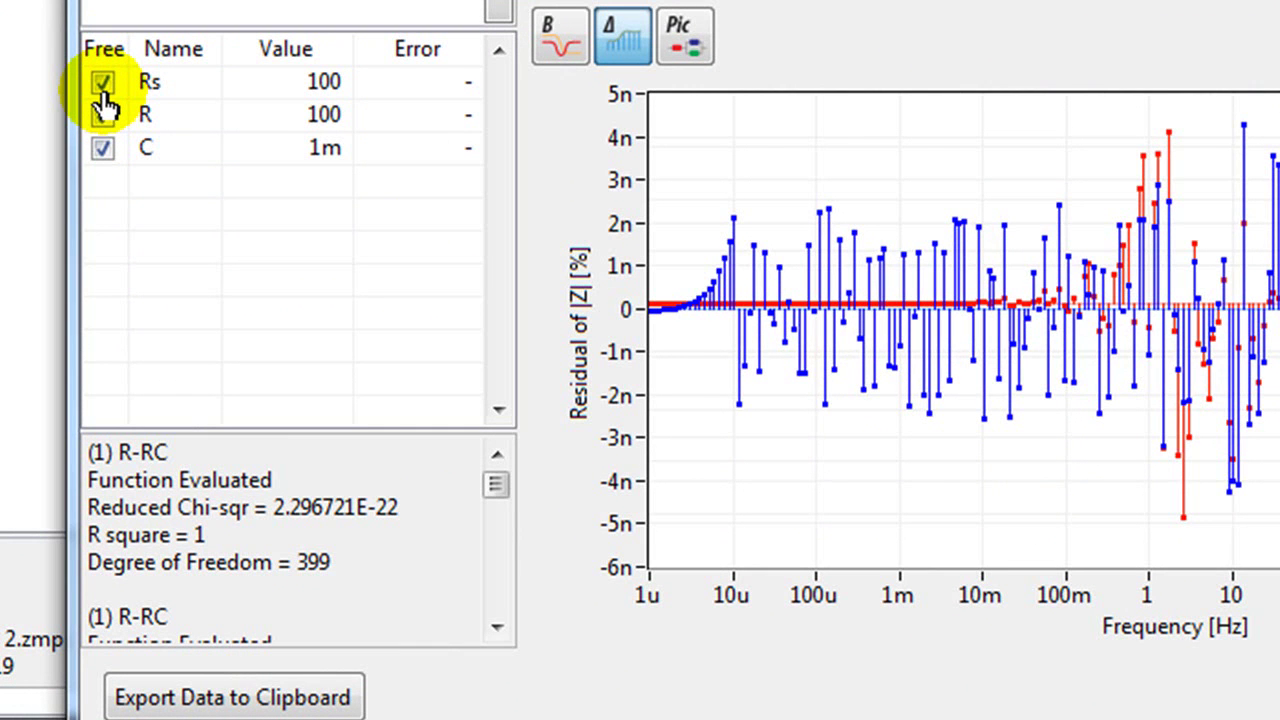
left_click(104, 90)
left_click(103, 85)
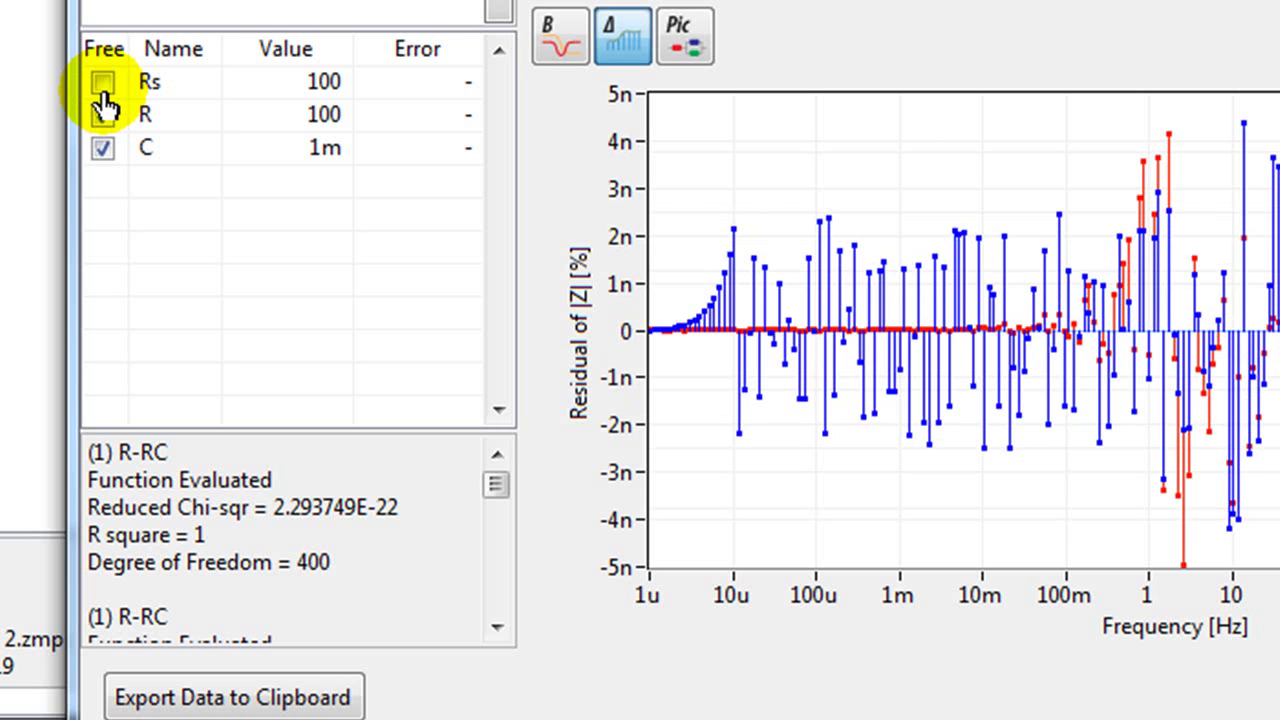
right_click(228, 207)
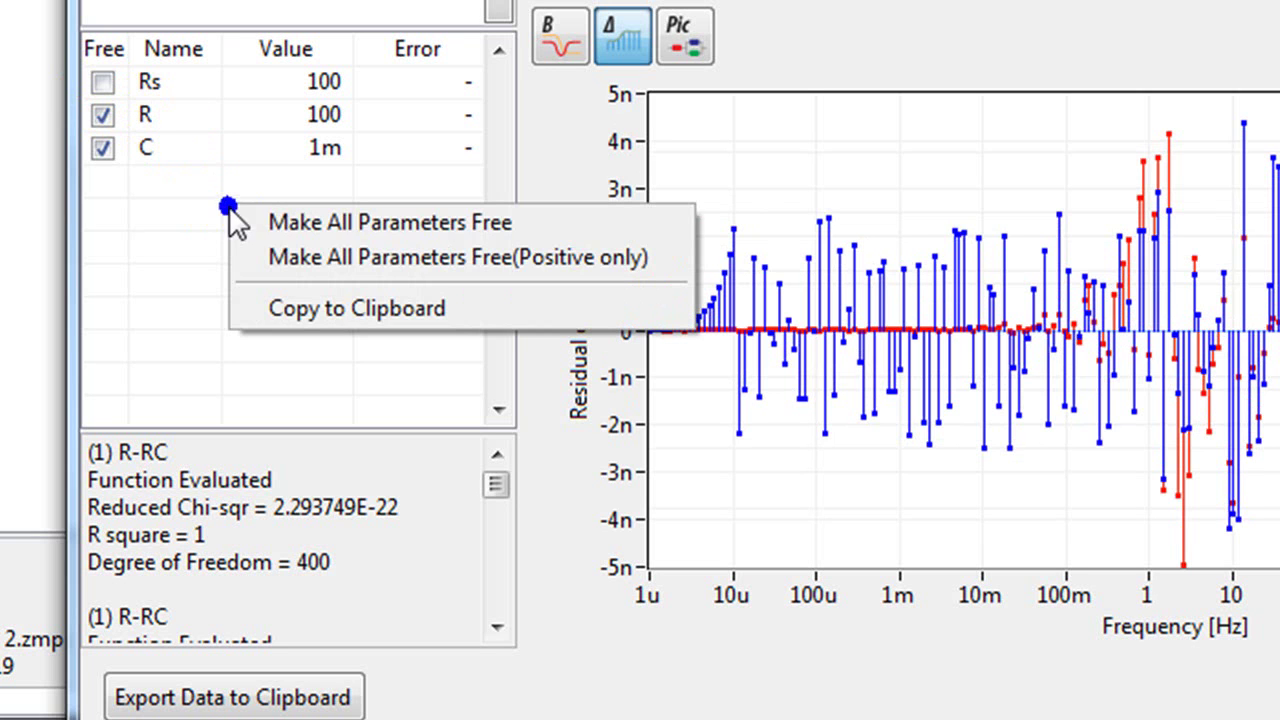
left_click(400, 225)
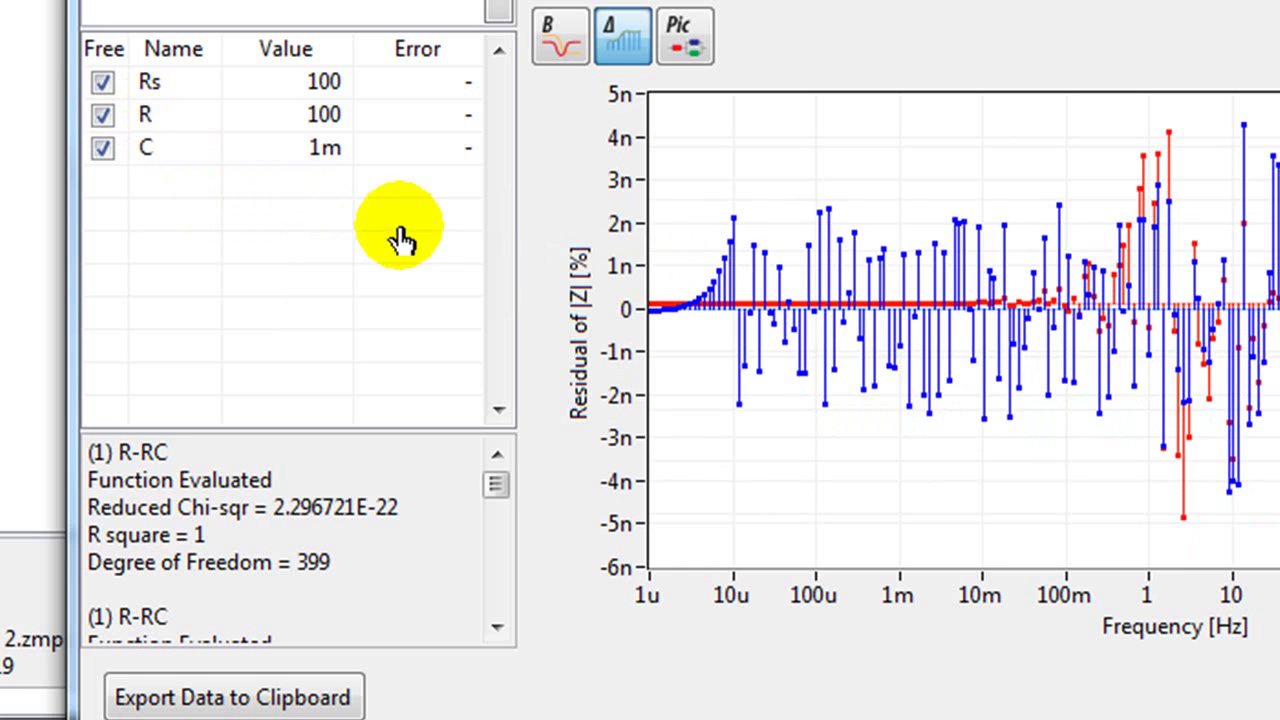
Step: Make all model parameters free with positive values only
right_click(120, 146)
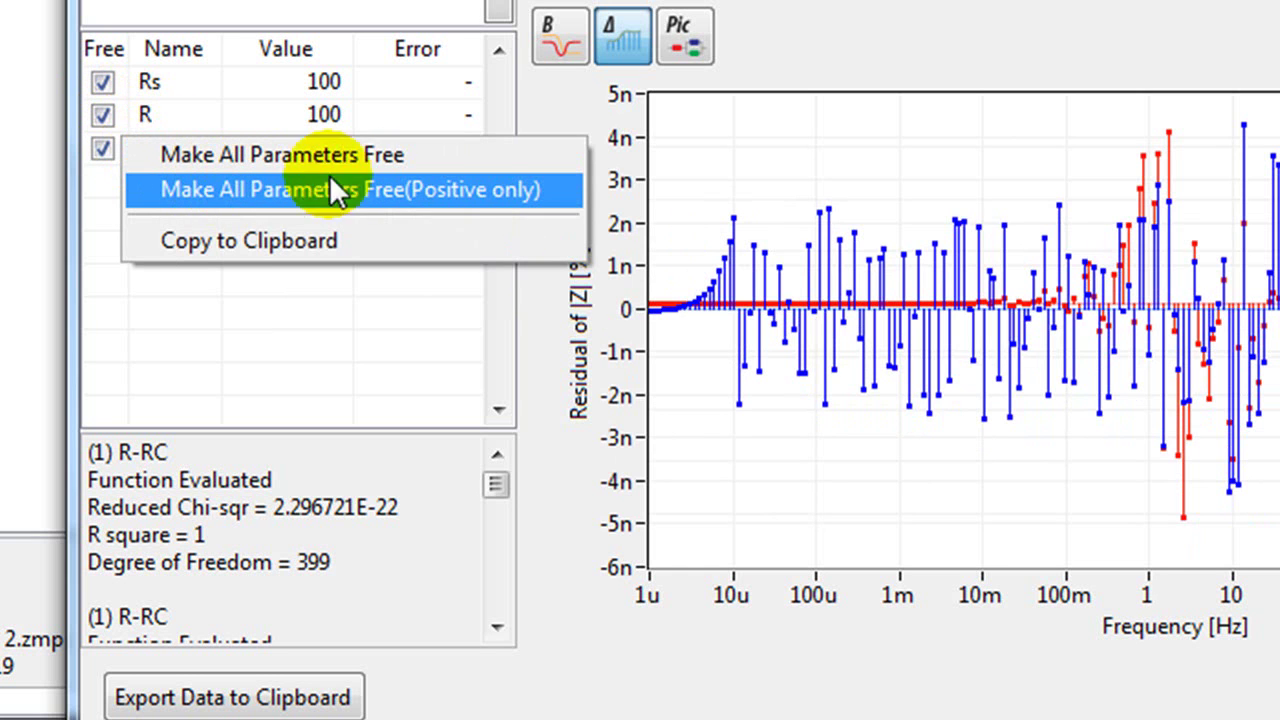
left_click(470, 189)
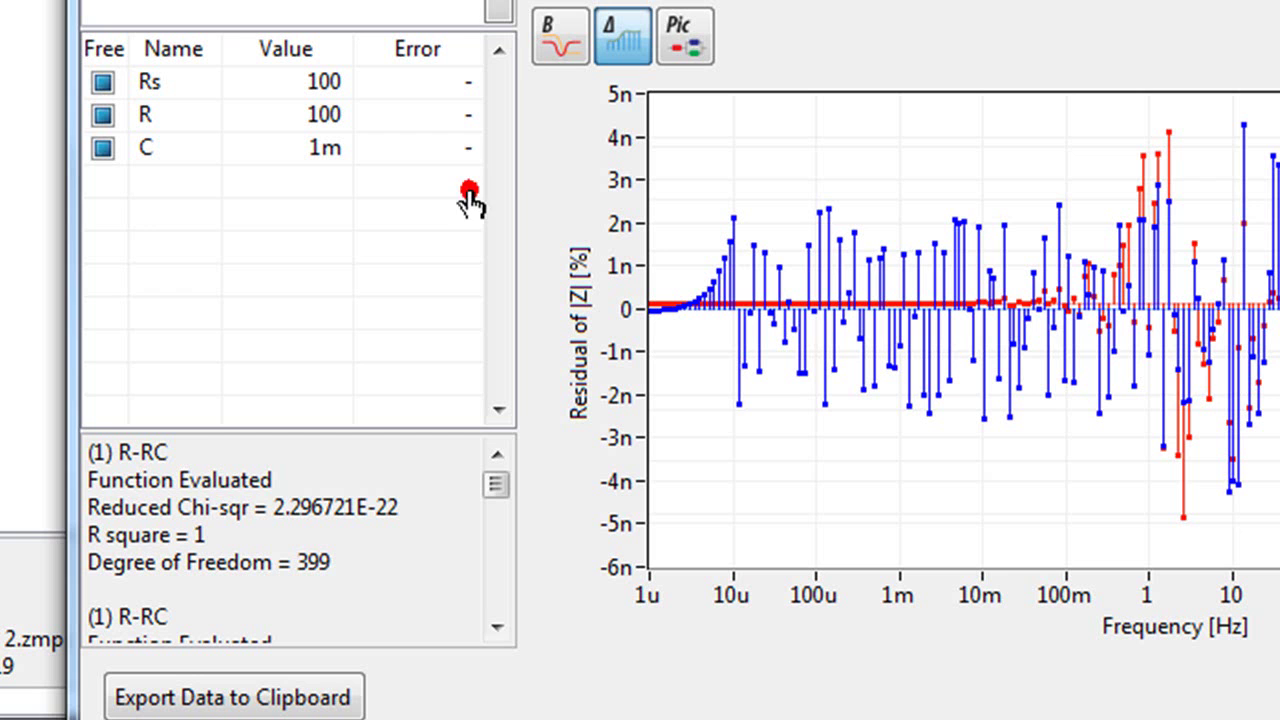
Step: Copy the Rs, R and C parameter table to the clipboard and paste it into the blank Notepad document
right_click(160, 147)
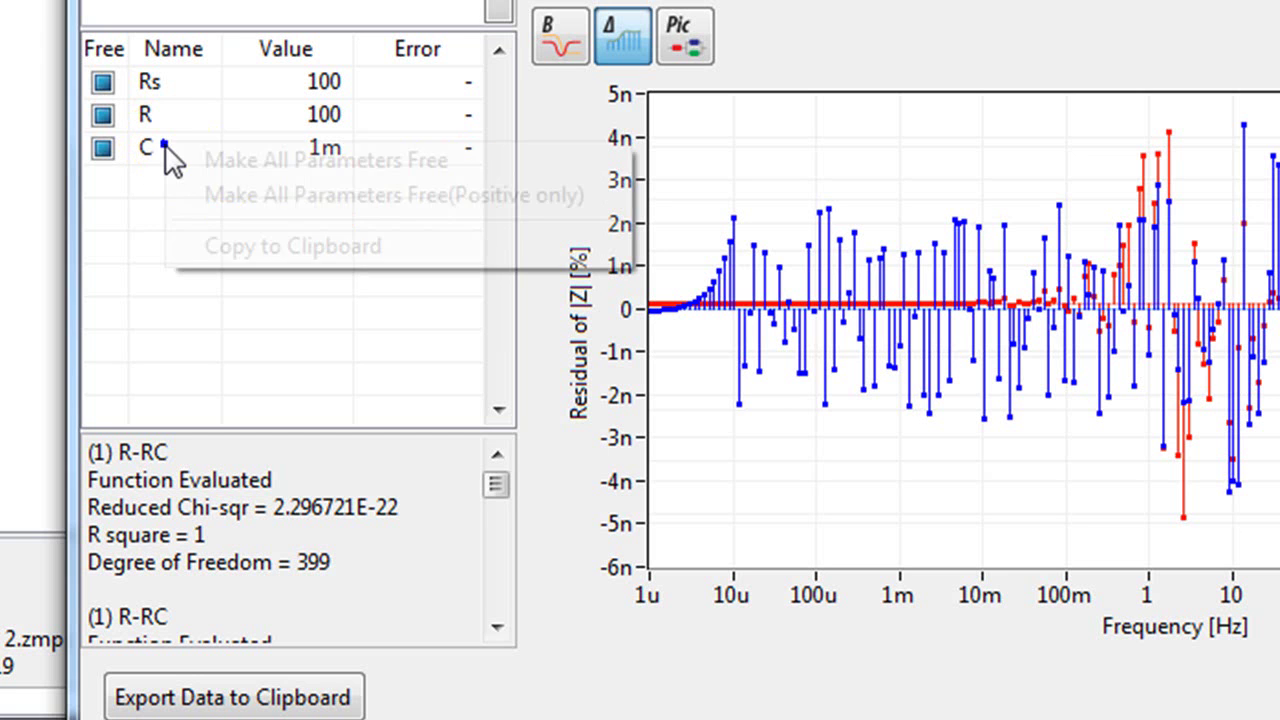
left_click(258, 245)
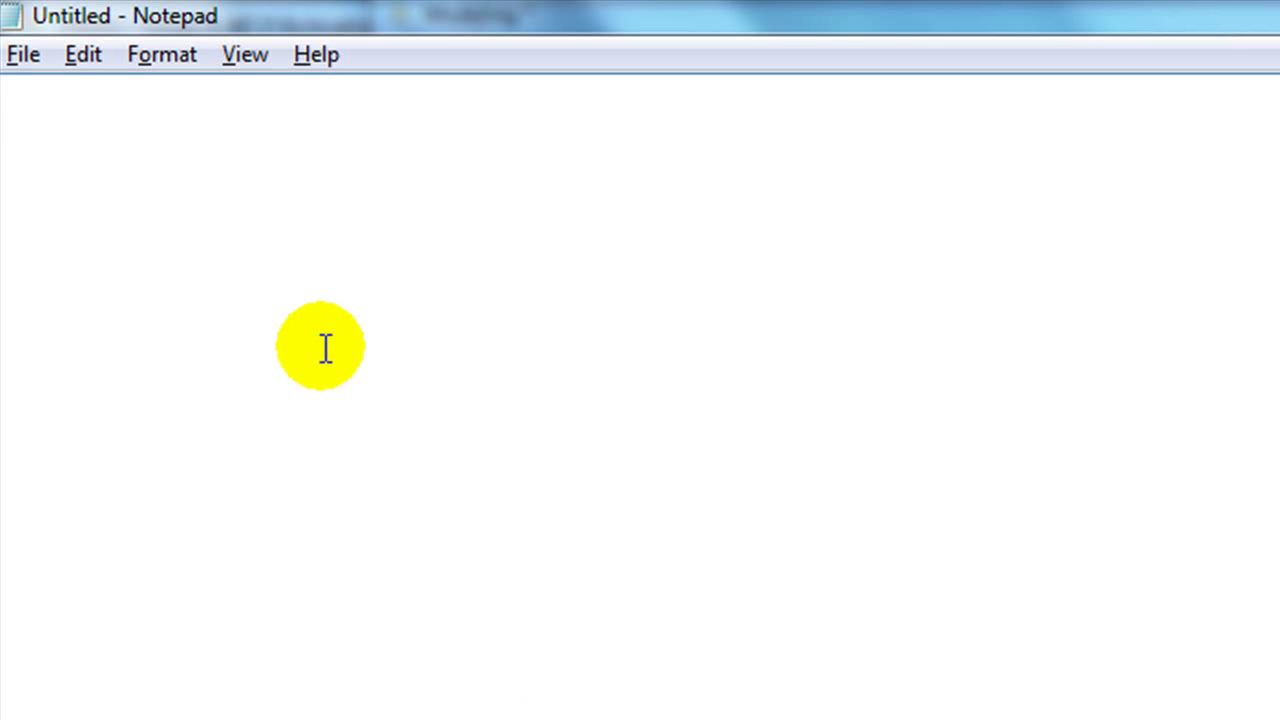
key("ctrl+v")
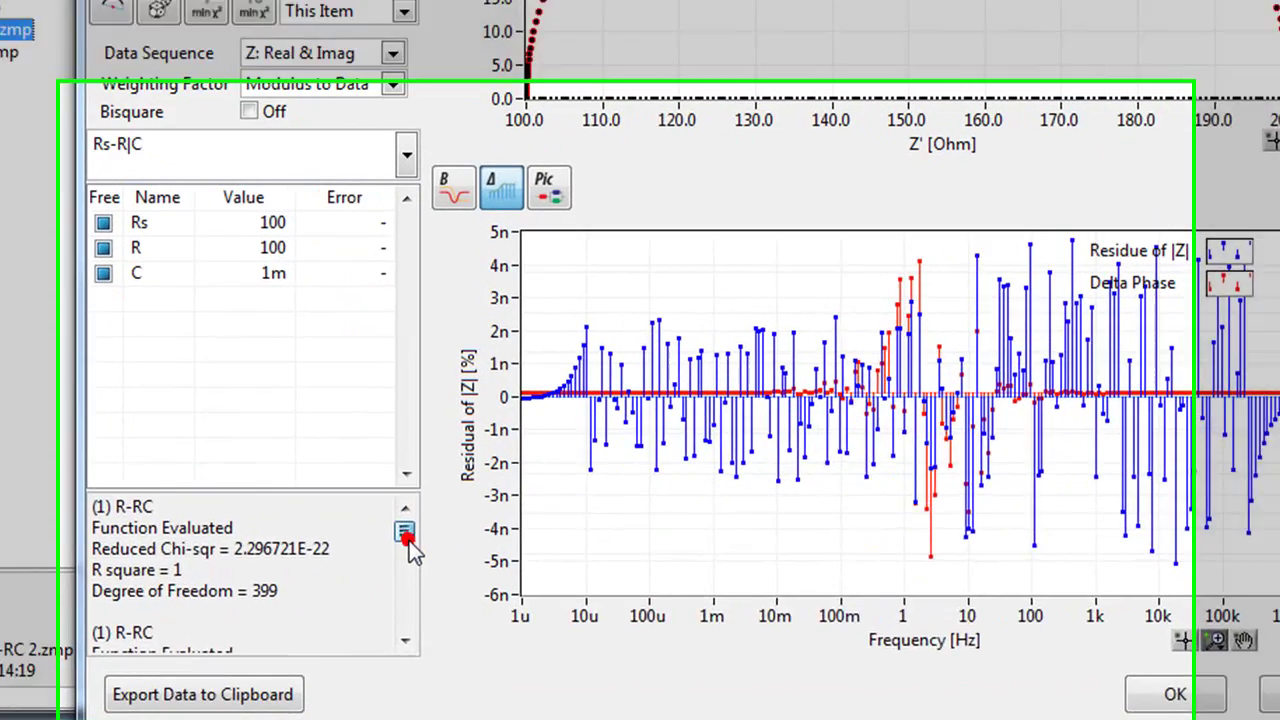
Step: Export the fitting parameters to the clipboard and paste them at cell A1 of the empty Excel workbook
left_click_drag(437, 583, 403, 531)
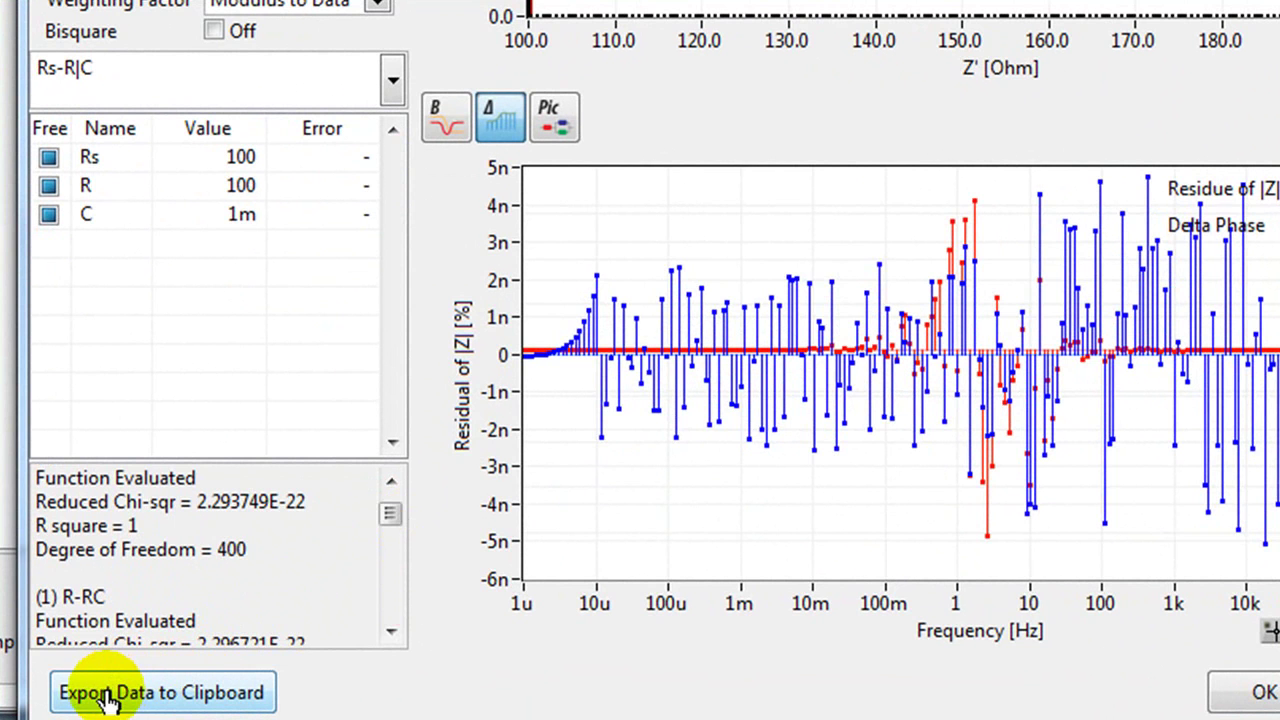
left_click(165, 697)
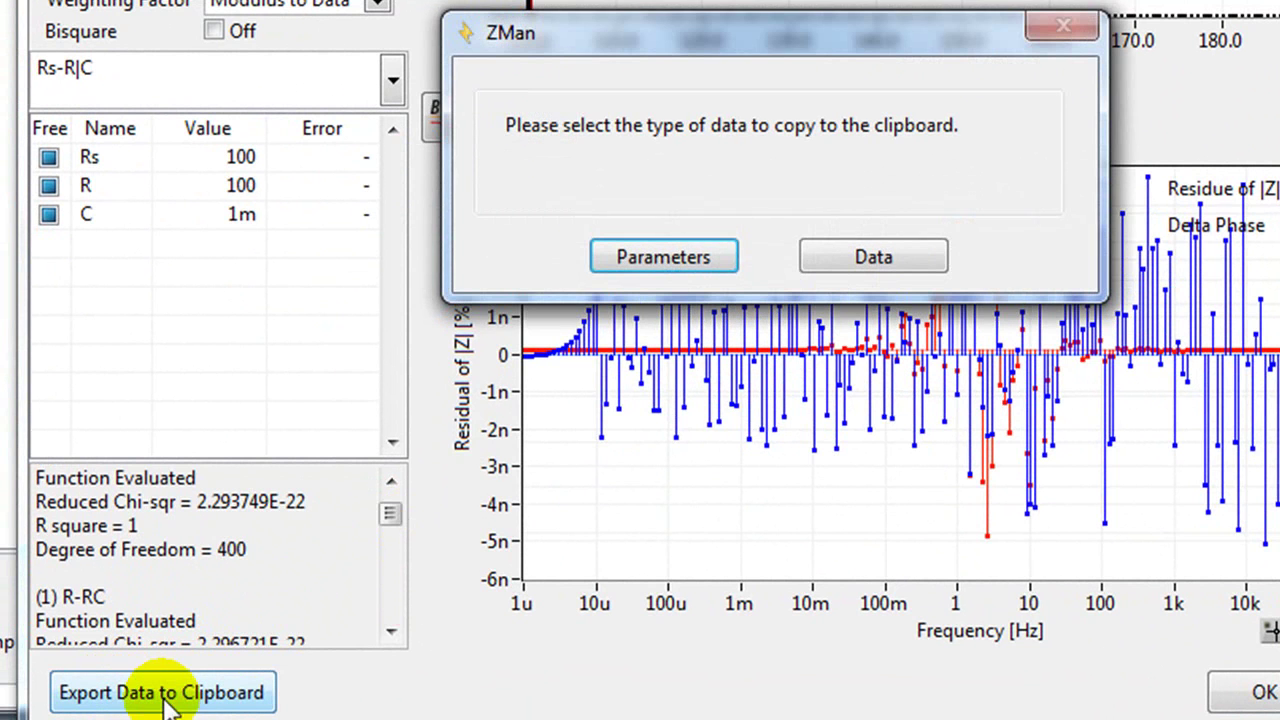
left_click(634, 268)
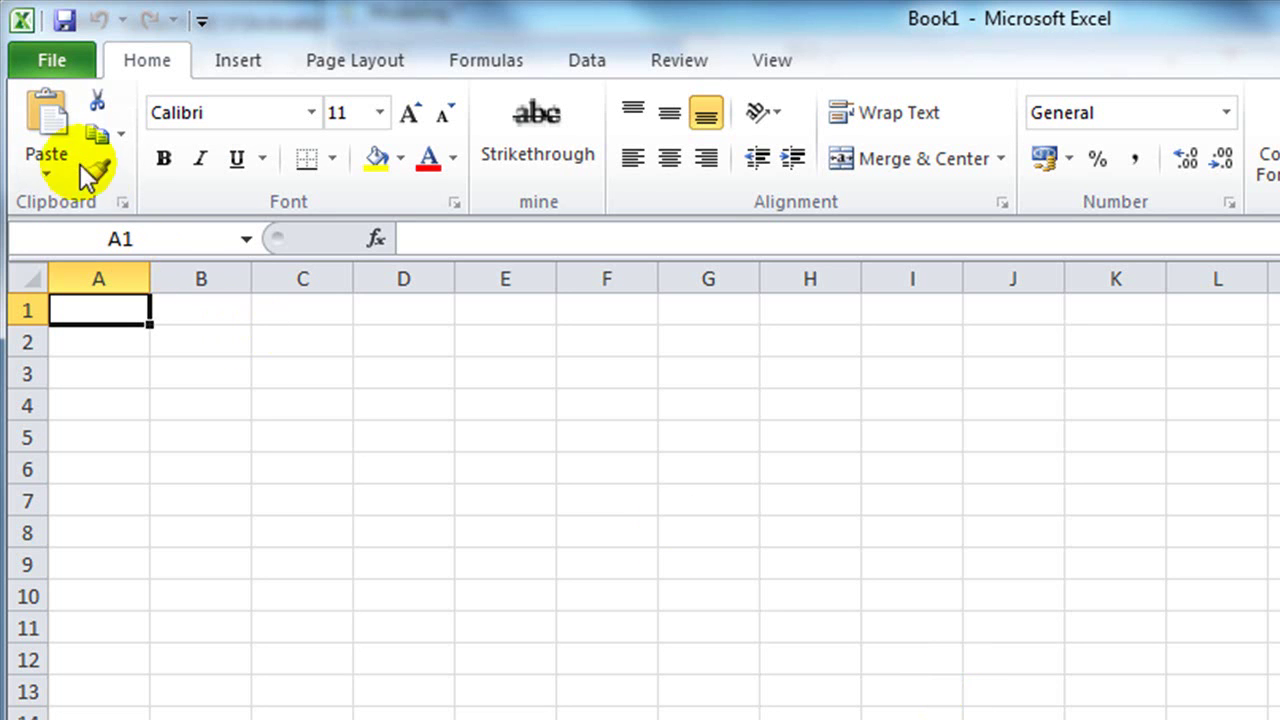
left_click(46, 117)
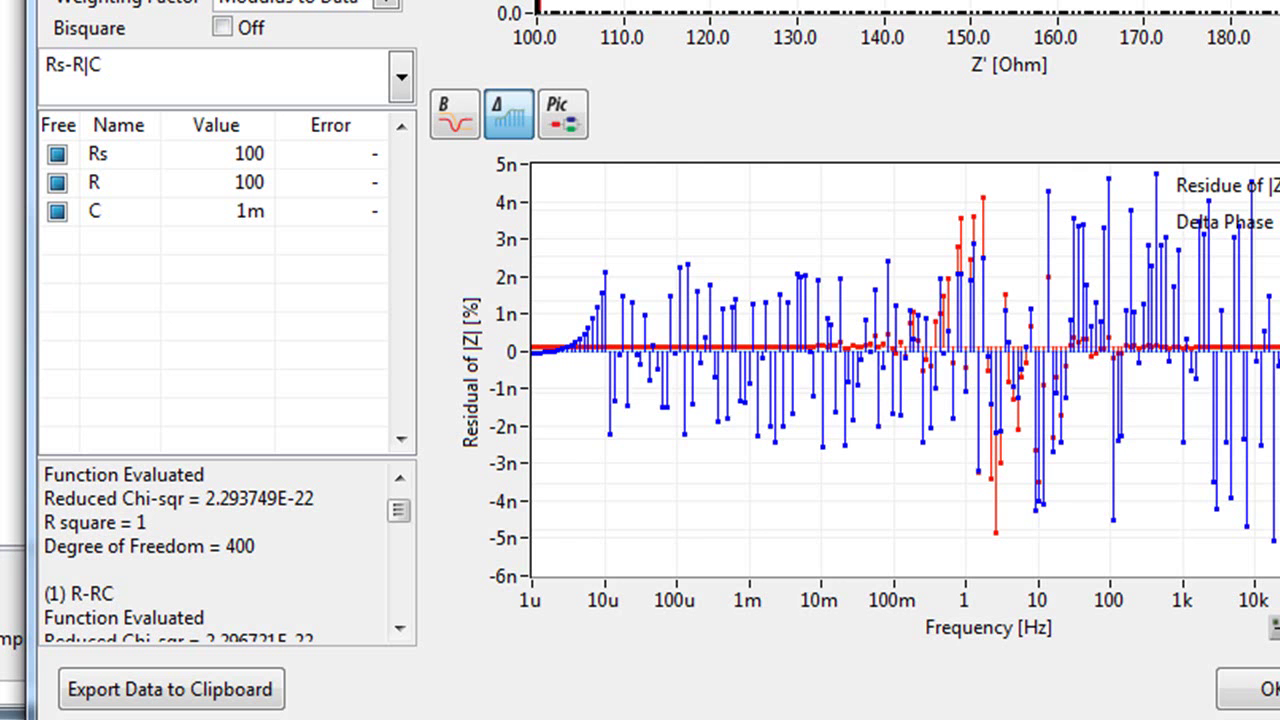
Step: Export the measured and fitted impedance data from ZMan to the clipboard and paste it into Excel at cell A7
left_click(100, 690)
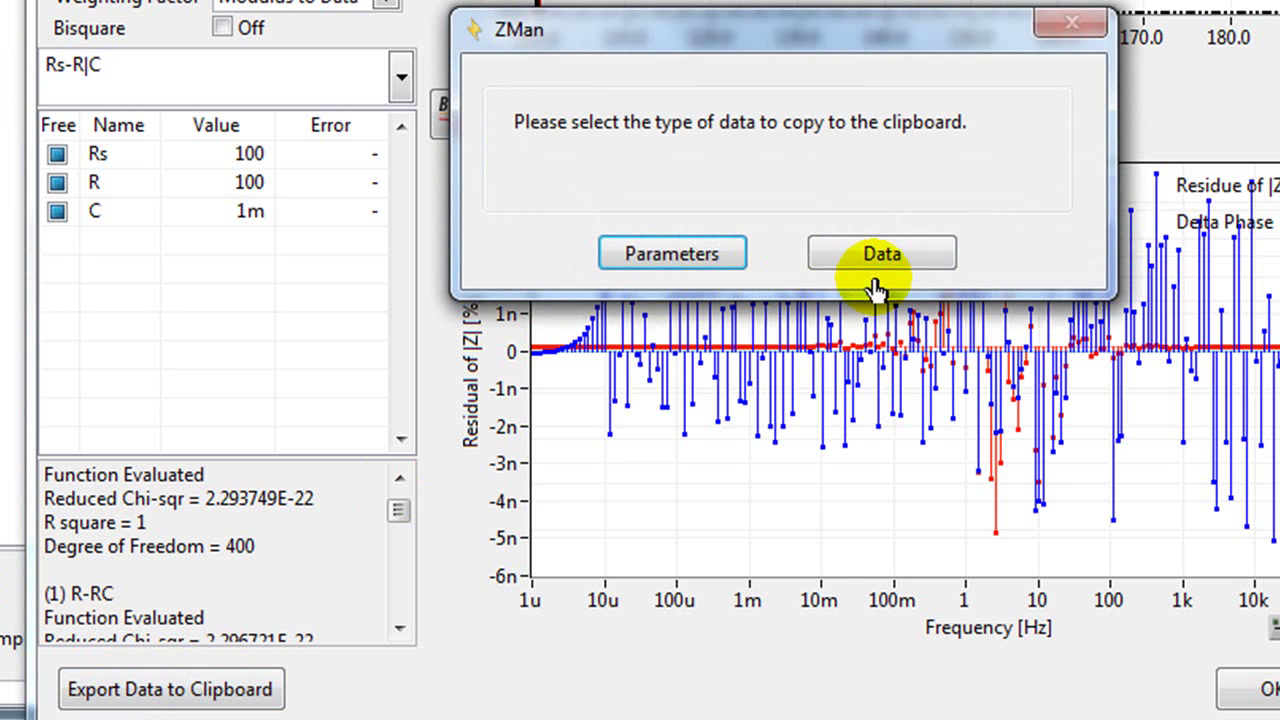
left_click(881, 258)
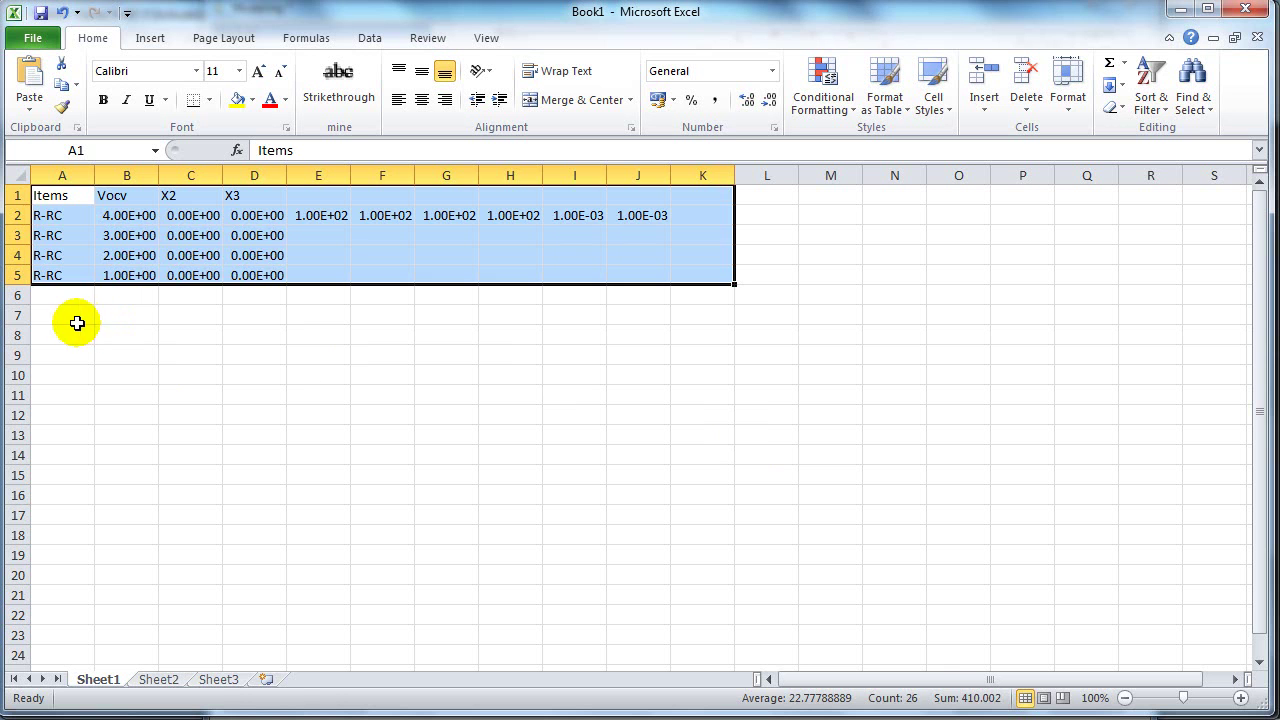
left_click(76, 320)
left_click(29, 78)
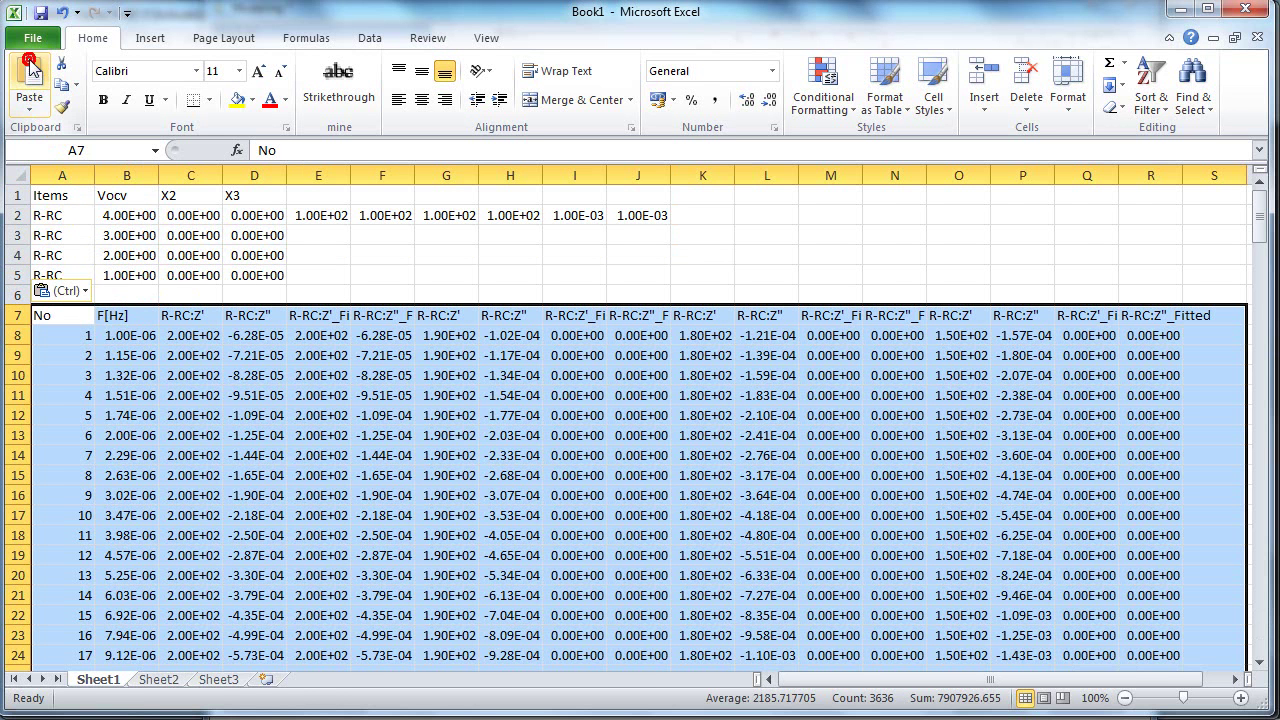